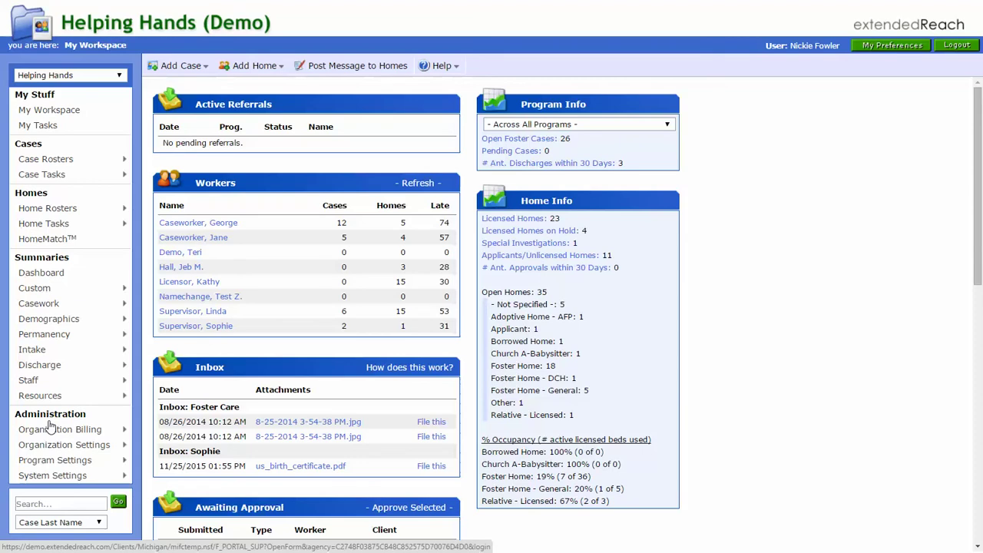
Step: Open the Service Plan report type of the Demo DHS Foster Care program for editing
mouse_move(46, 446)
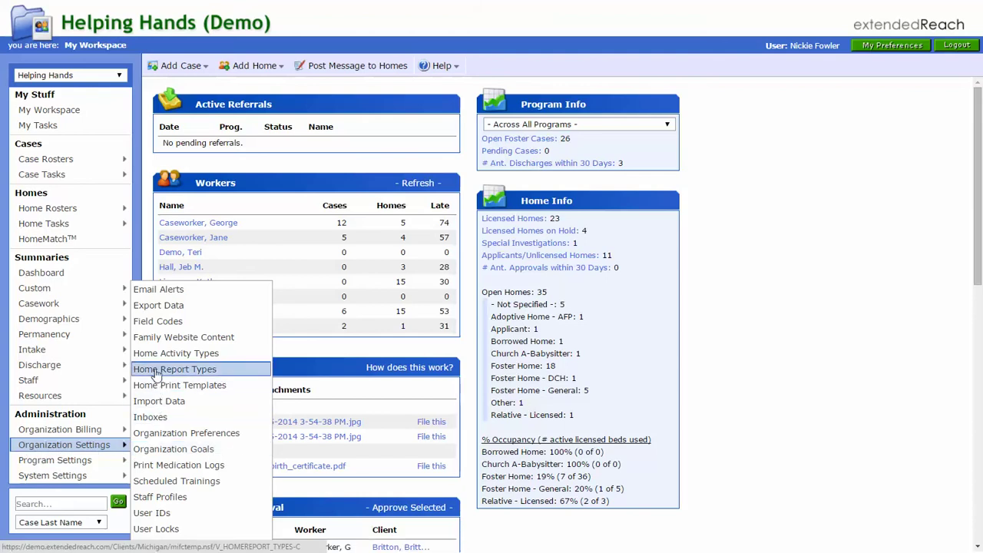
mouse_move(44, 464)
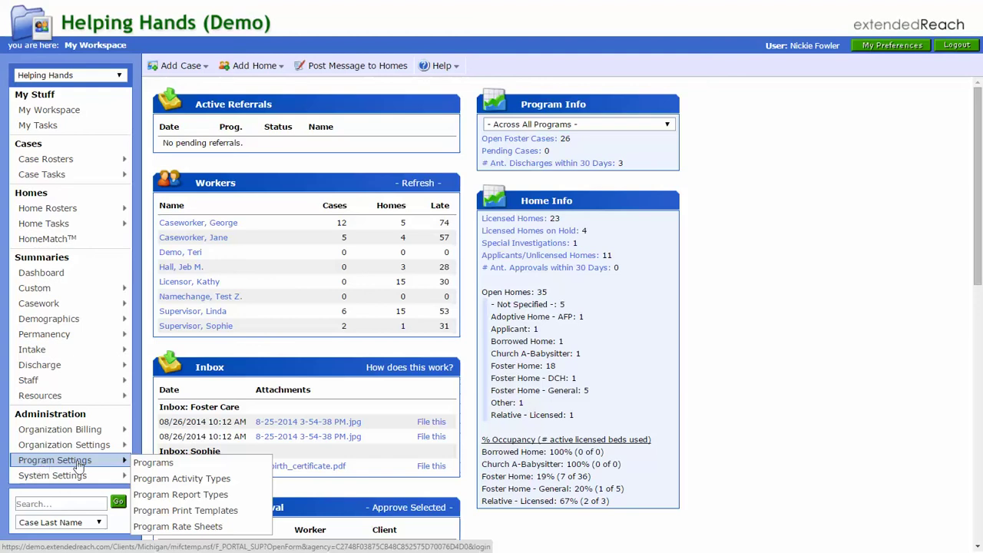
click(153, 498)
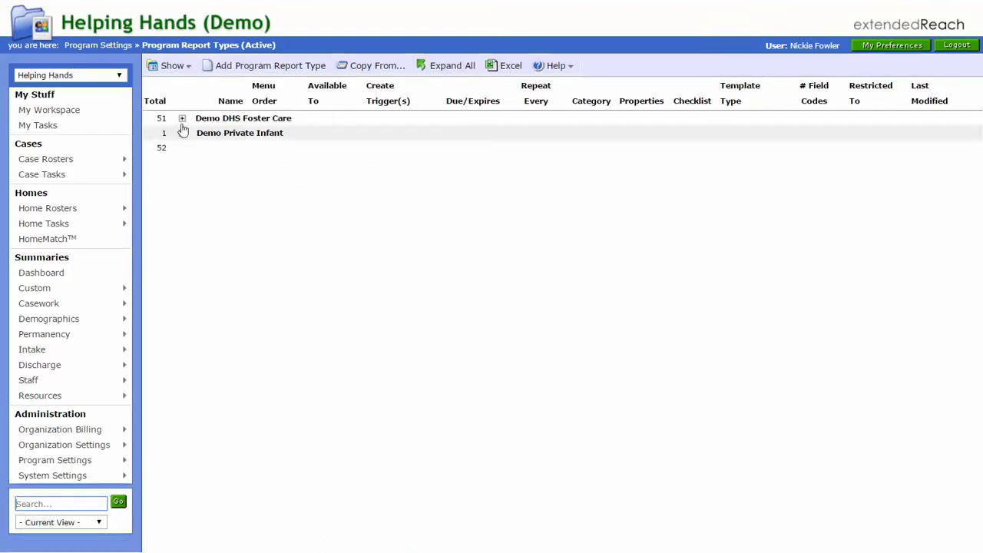
click(183, 120)
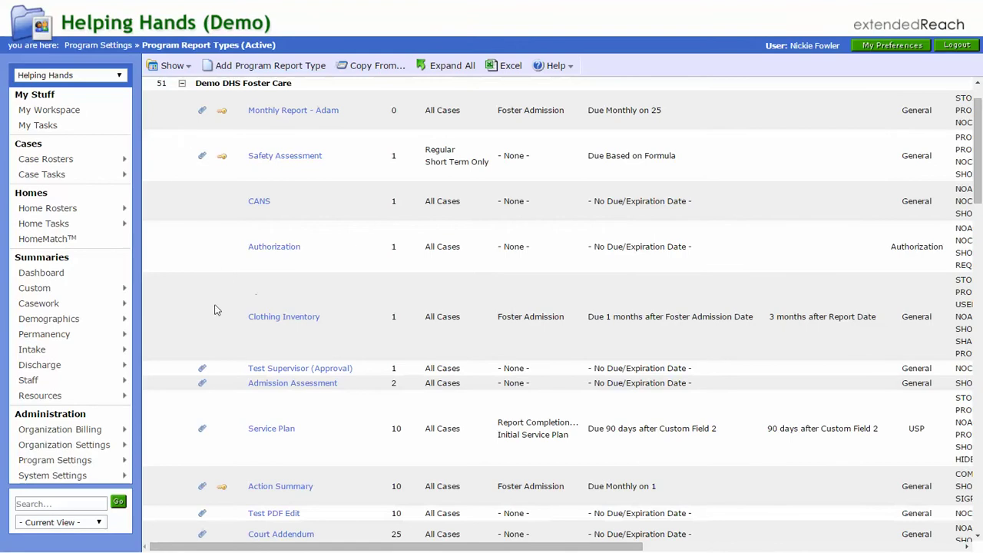
click(273, 430)
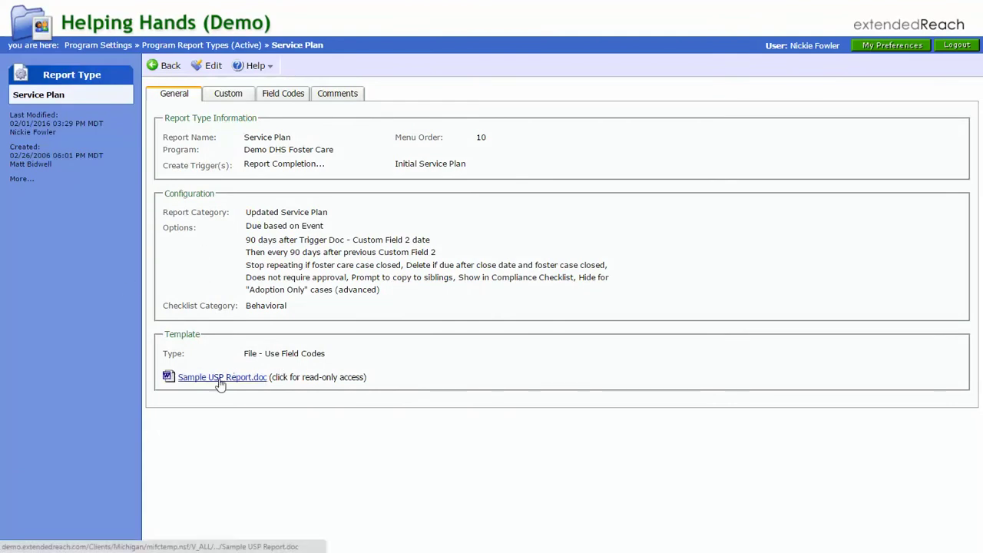
click(213, 66)
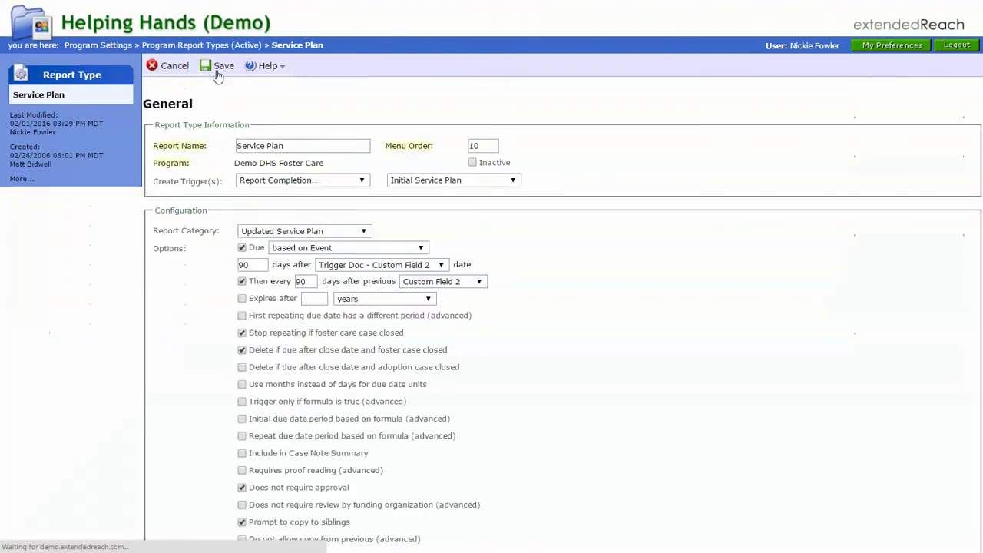
Step: Open the attached Sample USP Report.doc template in Word and save it to the Desktop as a Word Document (*.docx)
scroll(292, 368, down, 5)
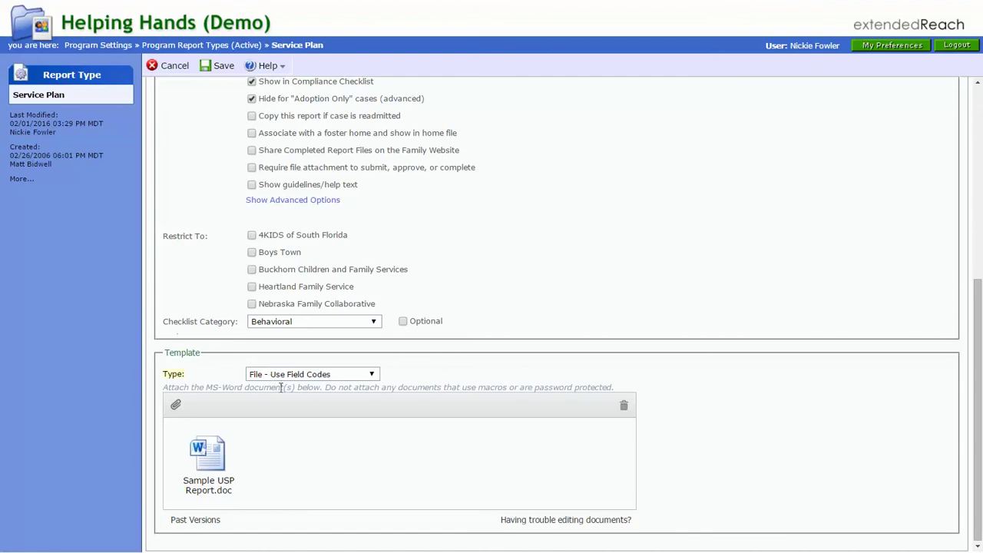
click(216, 475)
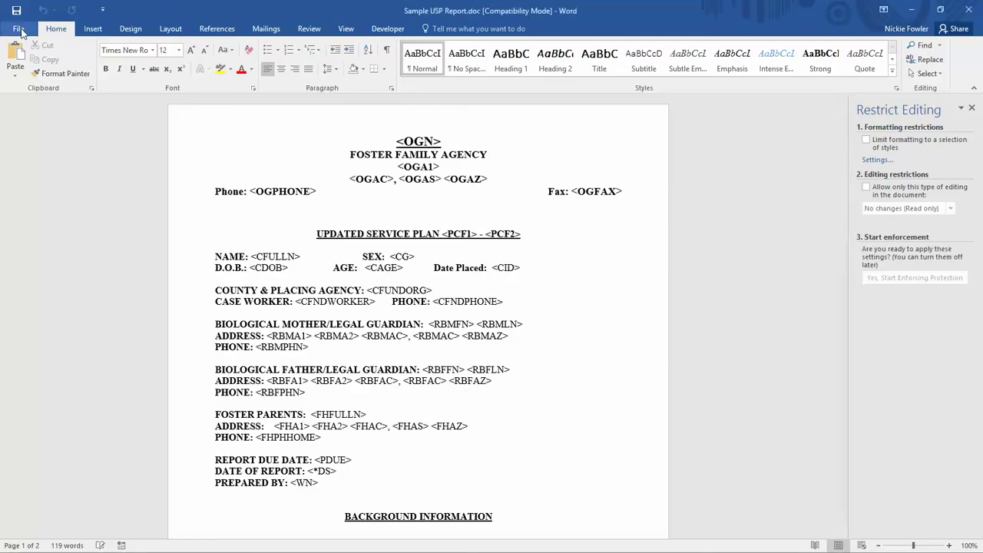
click(18, 28)
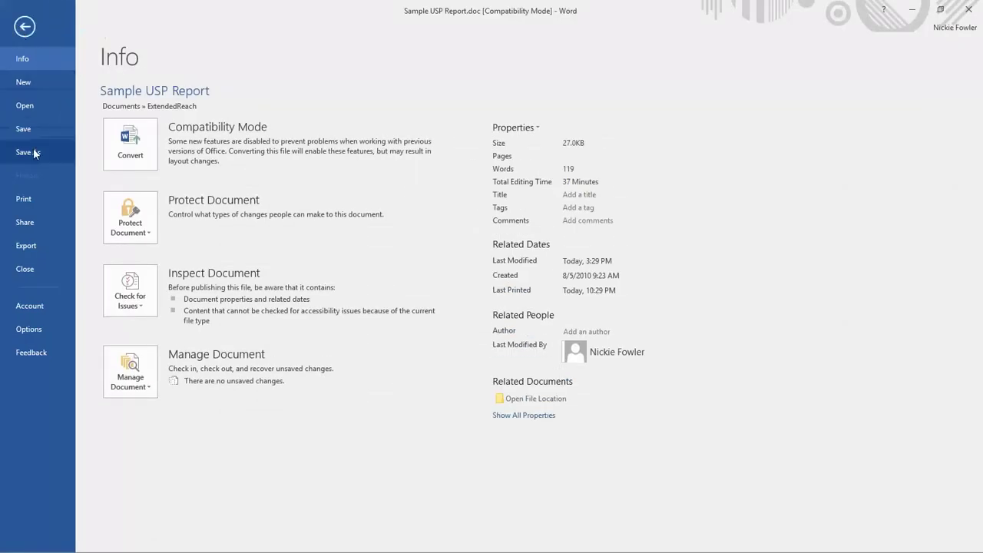
click(33, 151)
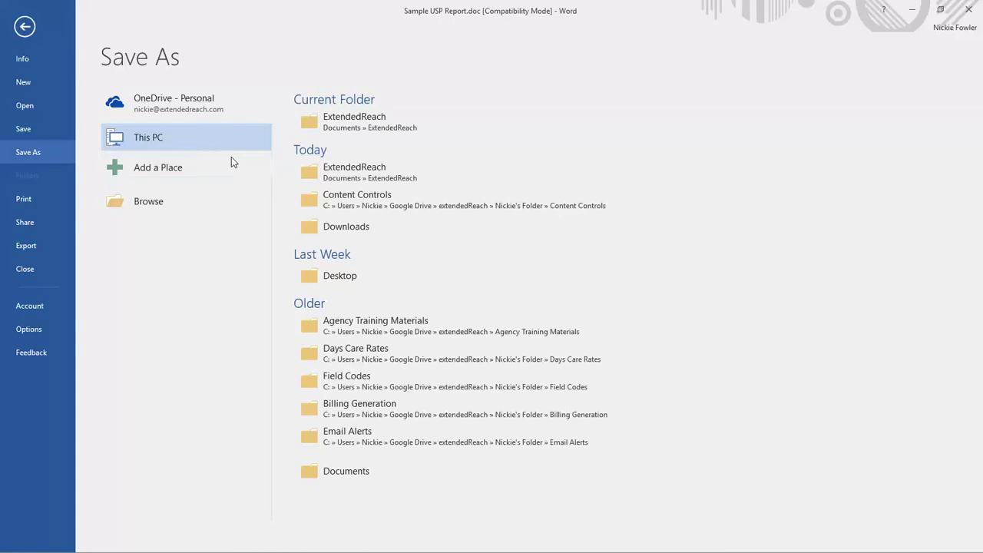
click(356, 278)
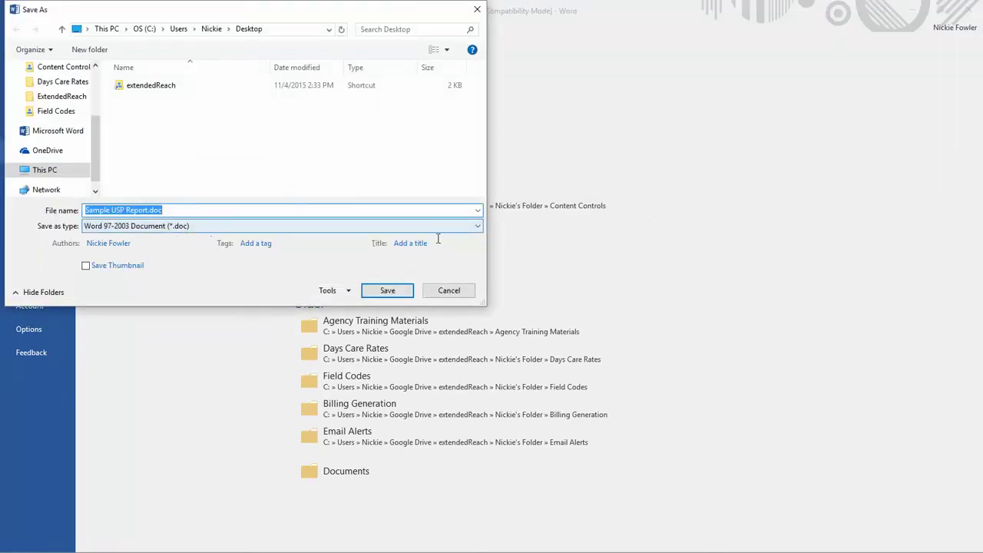
click(478, 226)
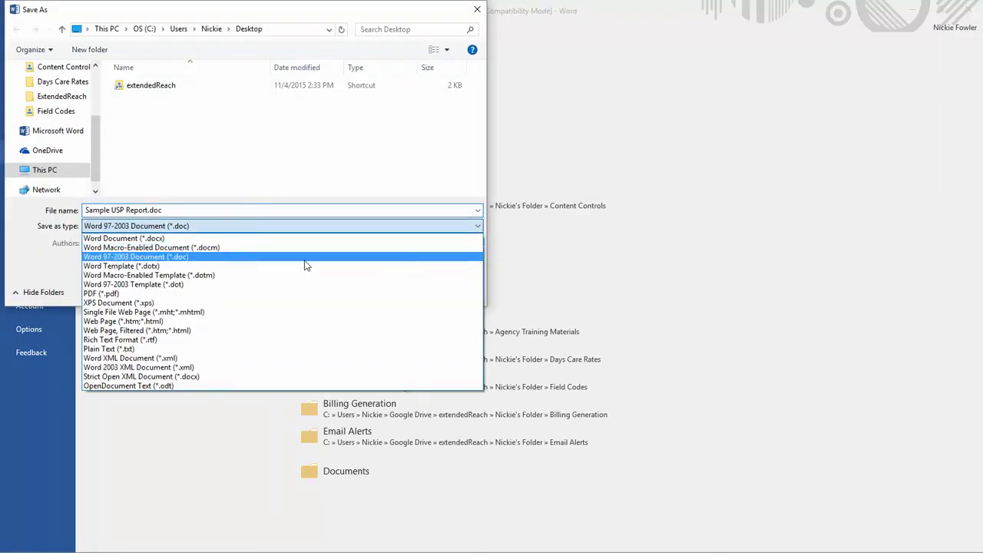
click(215, 239)
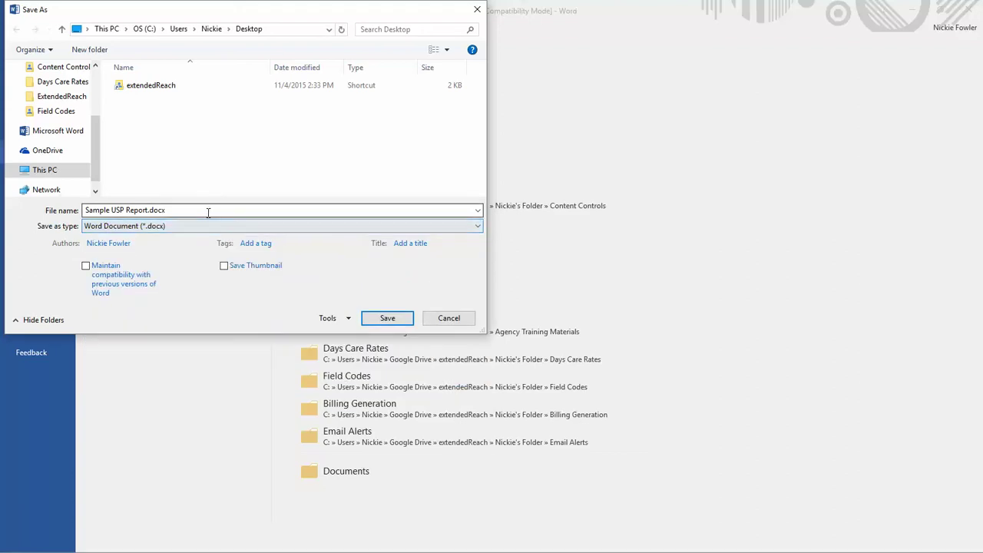
click(400, 318)
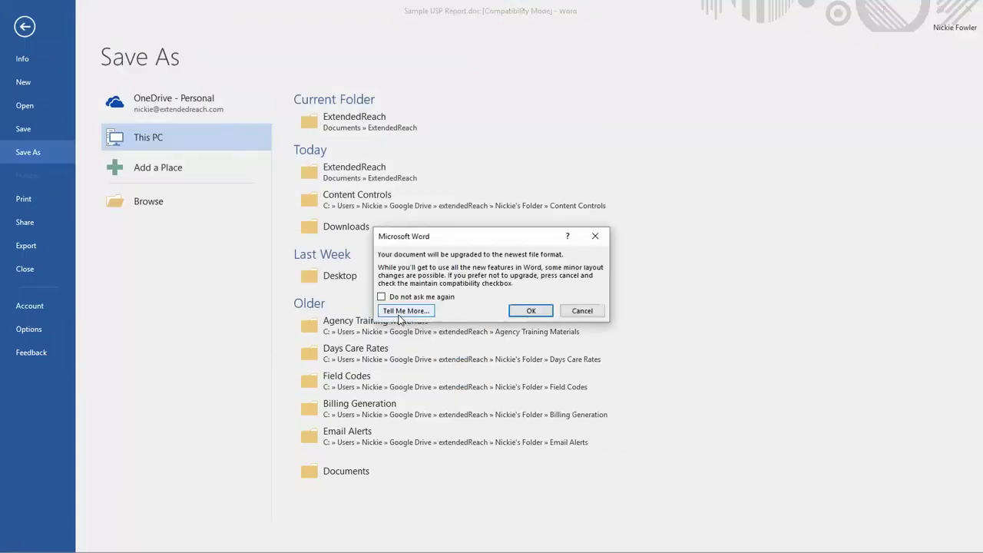
click(530, 310)
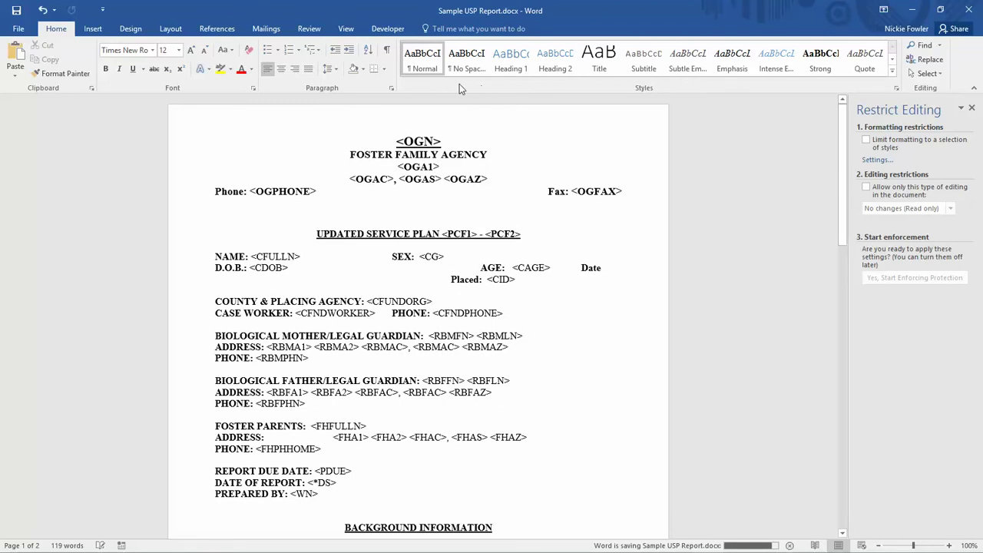
click(920, 9)
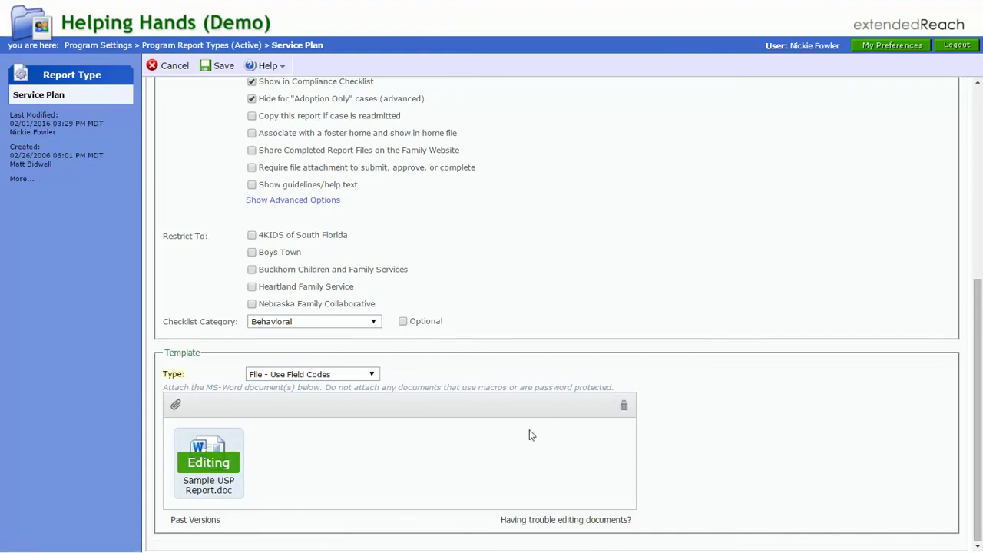
Step: Attach Sample USP Report.docx from the Desktop to the Service Plan report type's template files in extendedReach
click(624, 406)
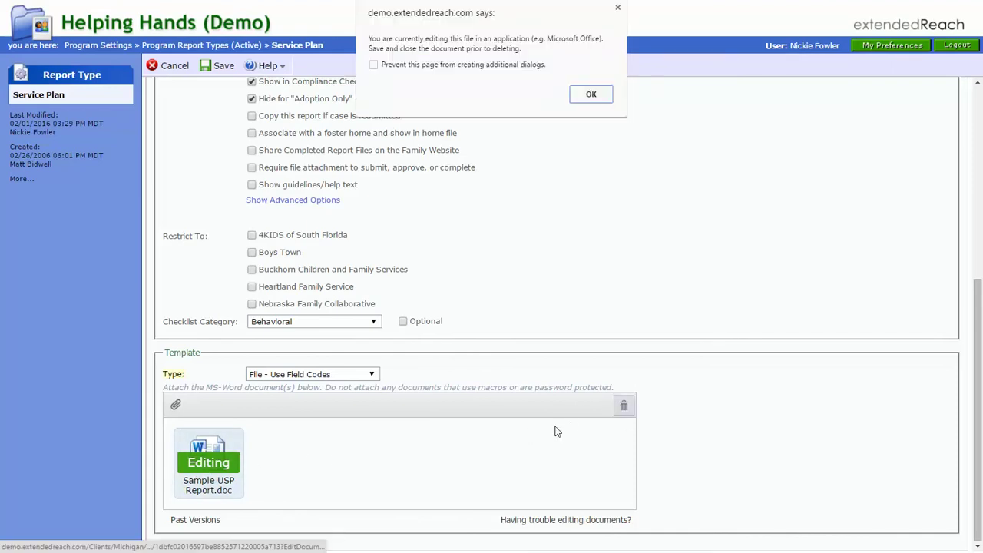
click(589, 100)
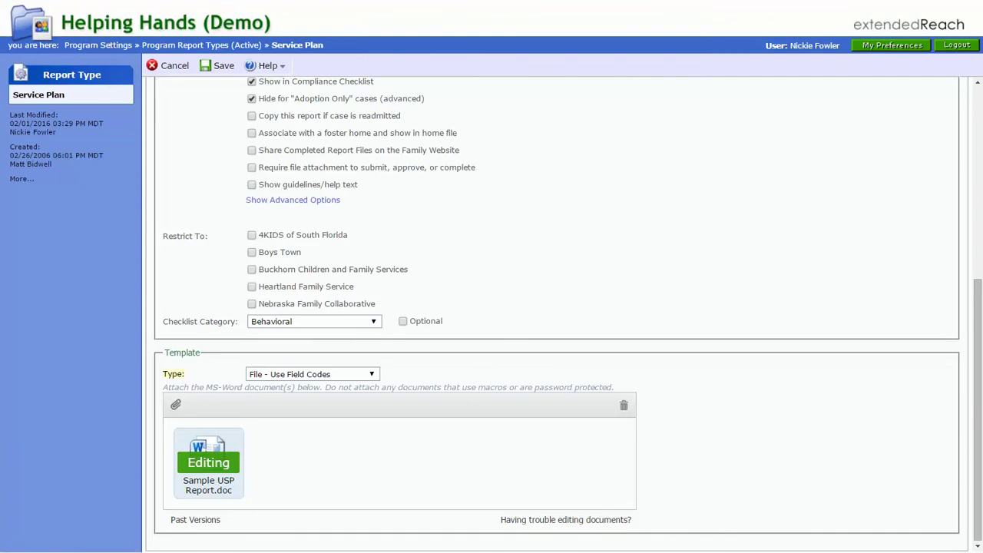
drag(86, 400, 389, 456)
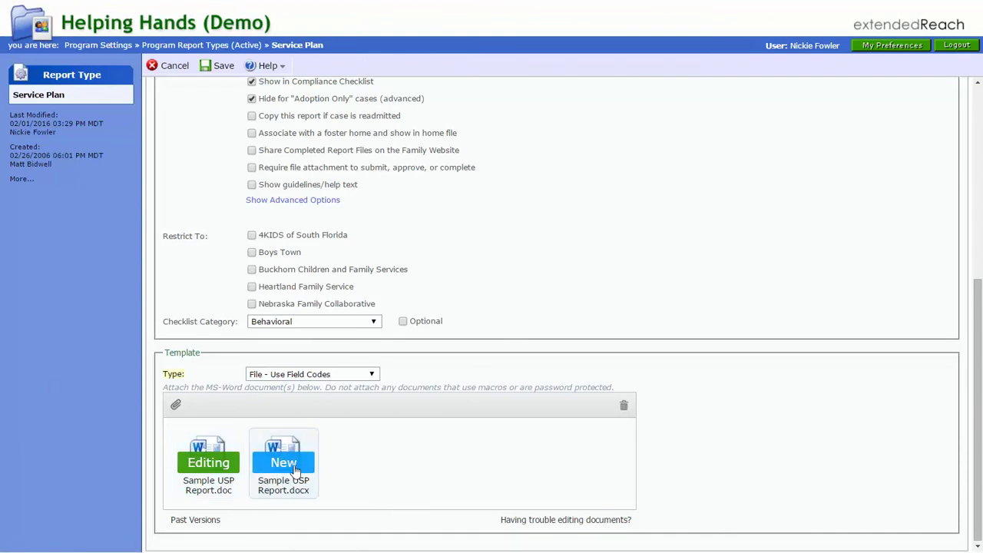
Step: Mark the old Sample USP Report.doc attachment for deletion and save the report type
click(210, 469)
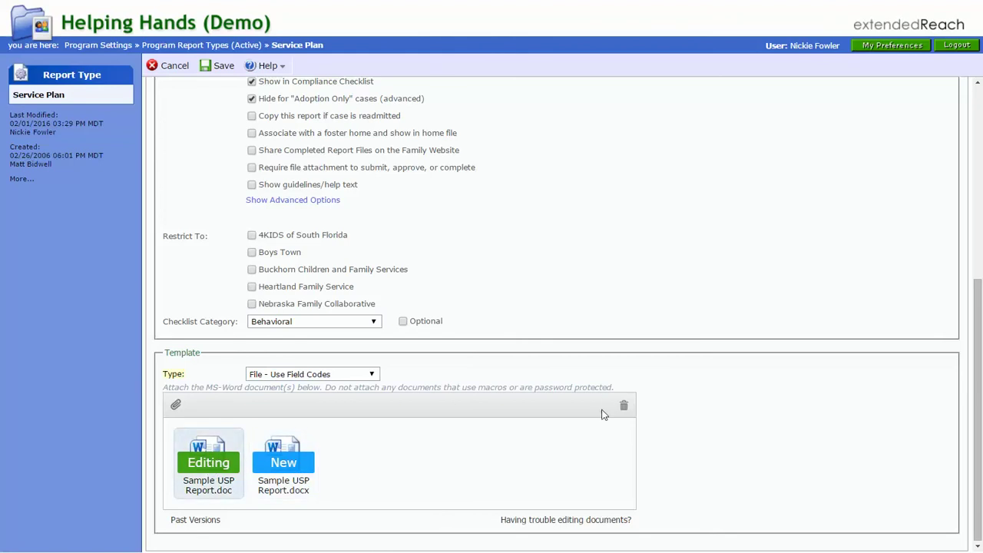
click(627, 409)
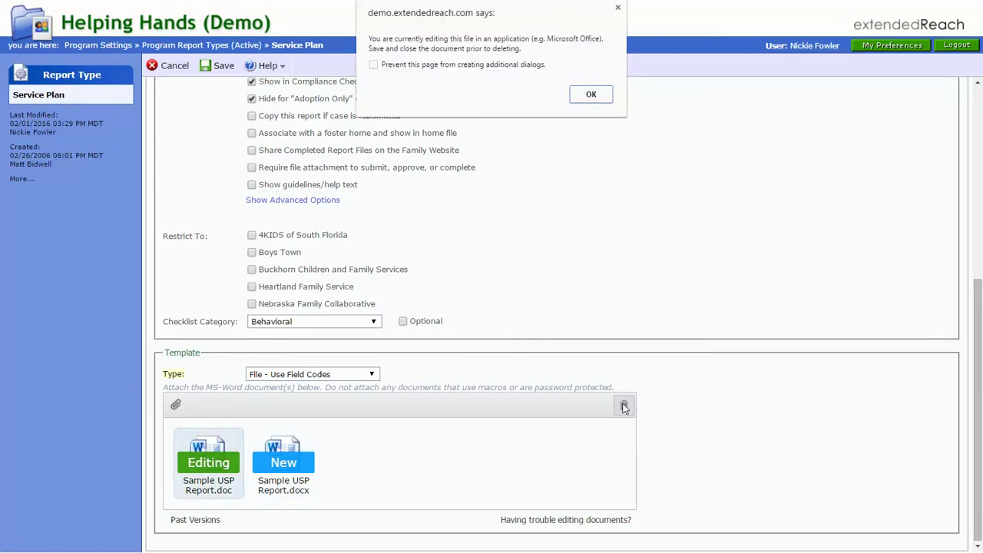
click(591, 95)
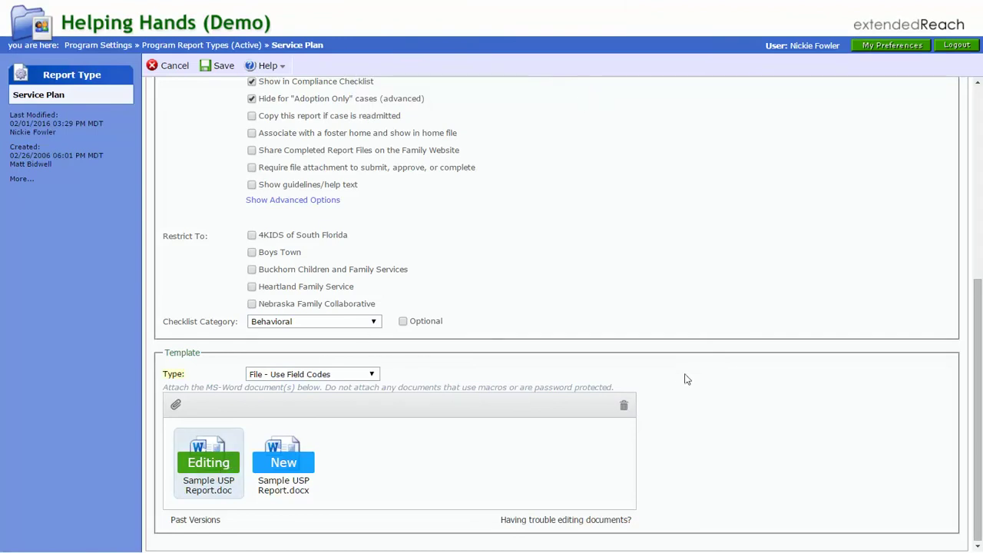
click(626, 408)
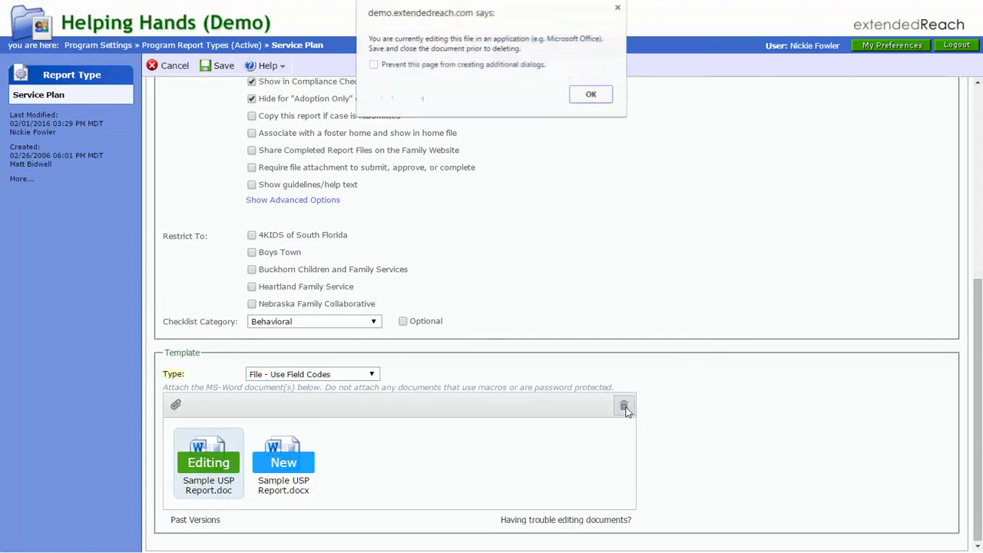
click(591, 95)
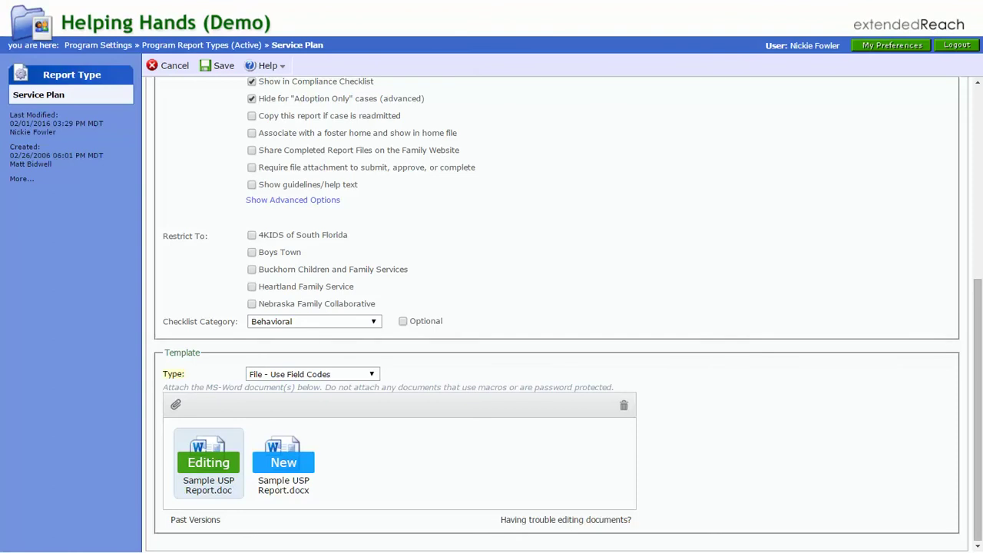
click(626, 409)
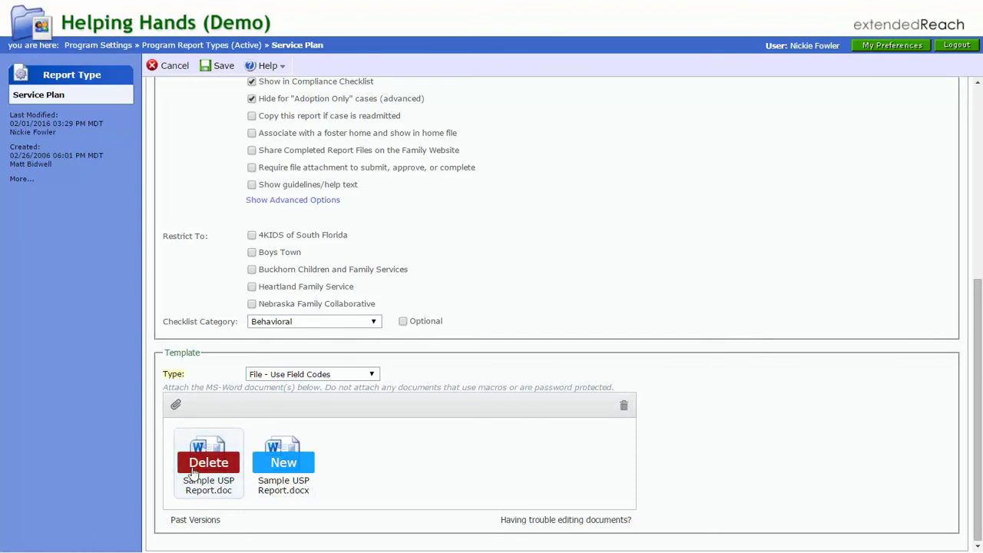
click(220, 66)
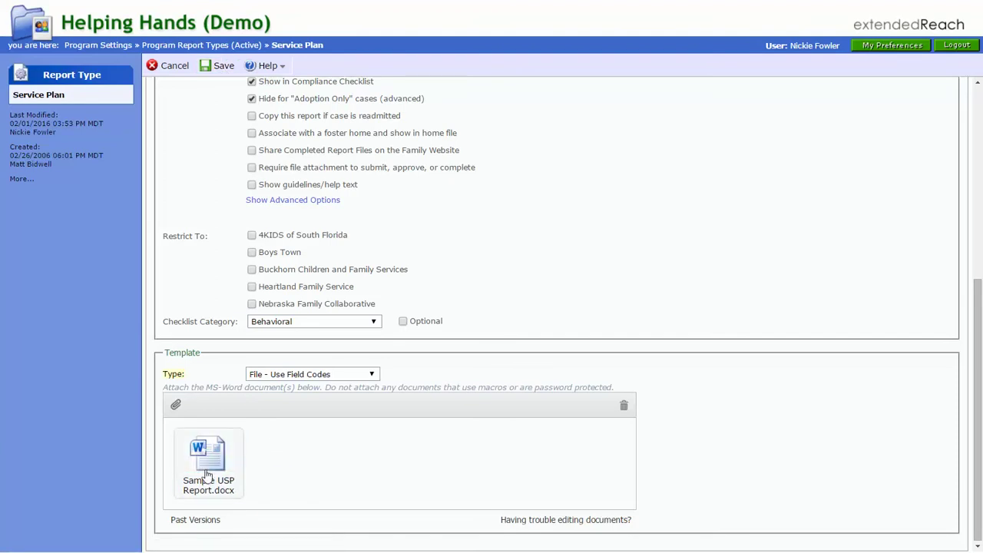
Step: Open the attached Sample USP Report.docx template for editing in Word
click(206, 474)
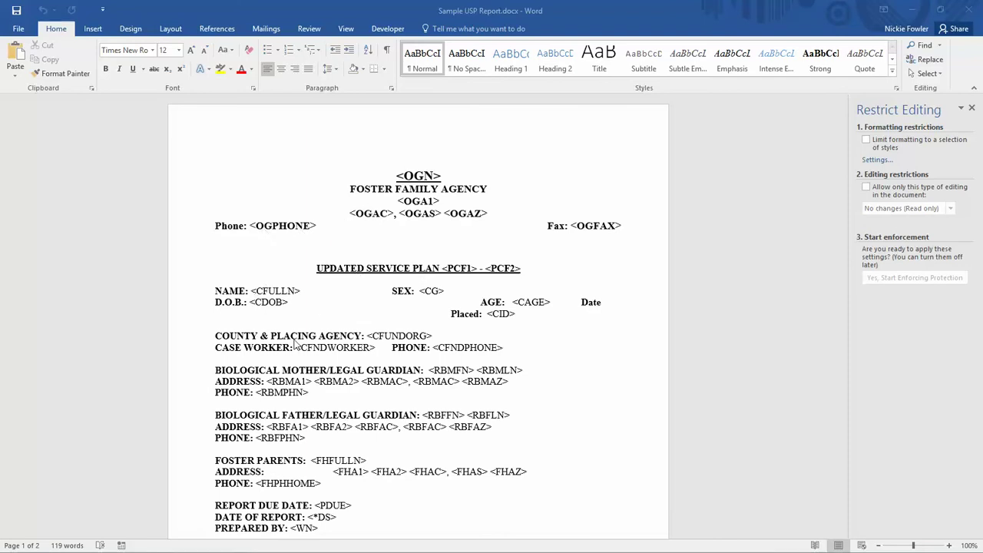
scroll(415, 430, down, 4)
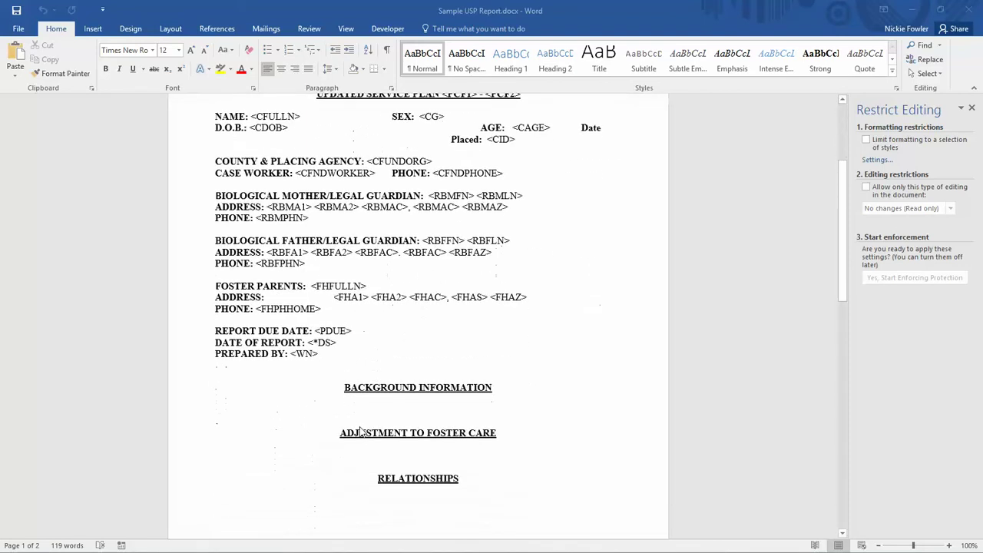
scroll(421, 393, down, 2)
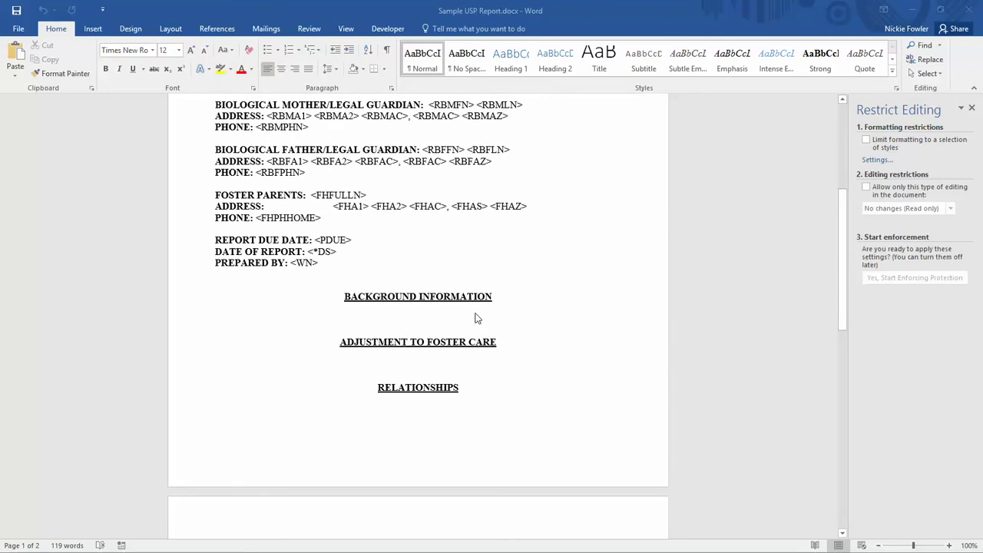
scroll(475, 317, up, 1)
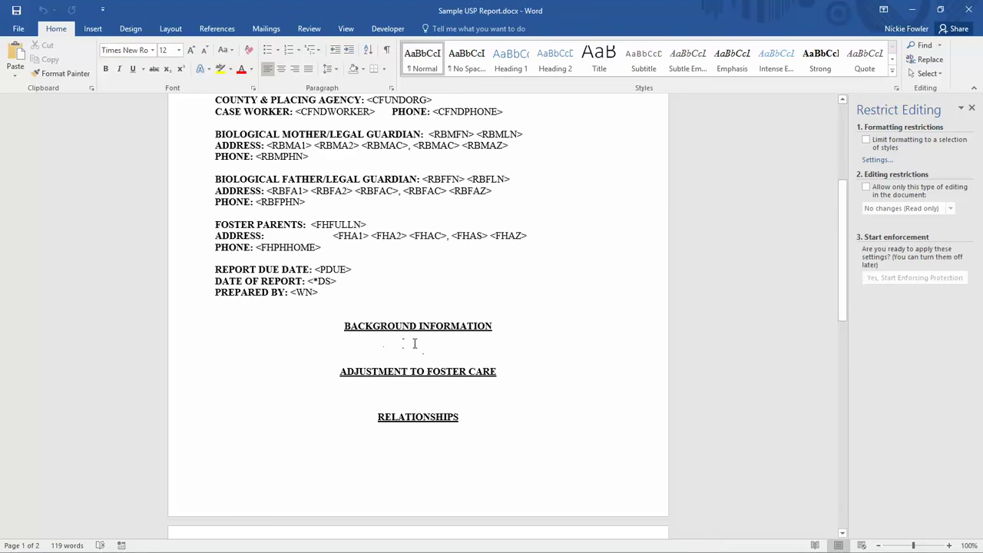
Step: Turn on Design Mode and insert a rich text content control on the empty line below the BACKGROUND INFORMATION heading
drag(414, 342, 409, 356)
click(444, 437)
click(421, 351)
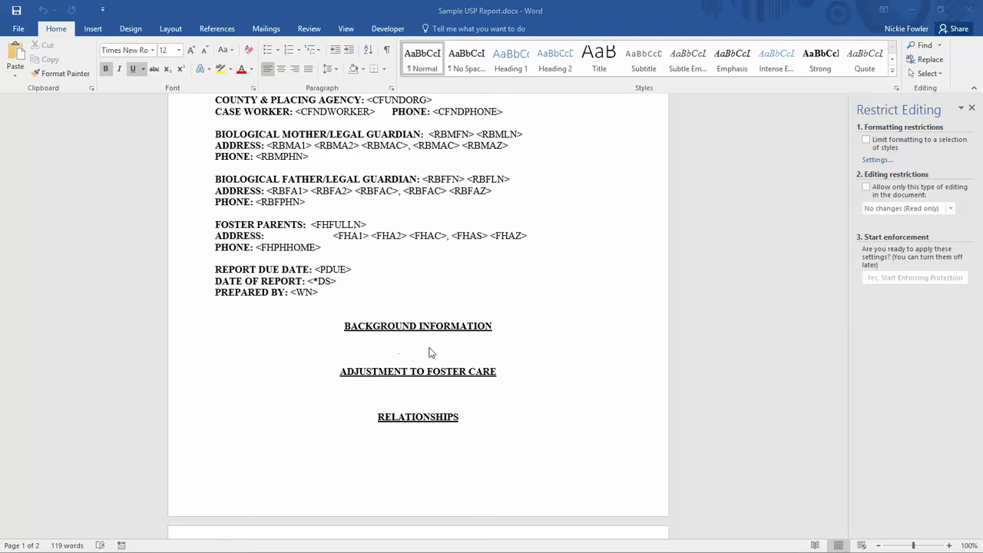
click(396, 350)
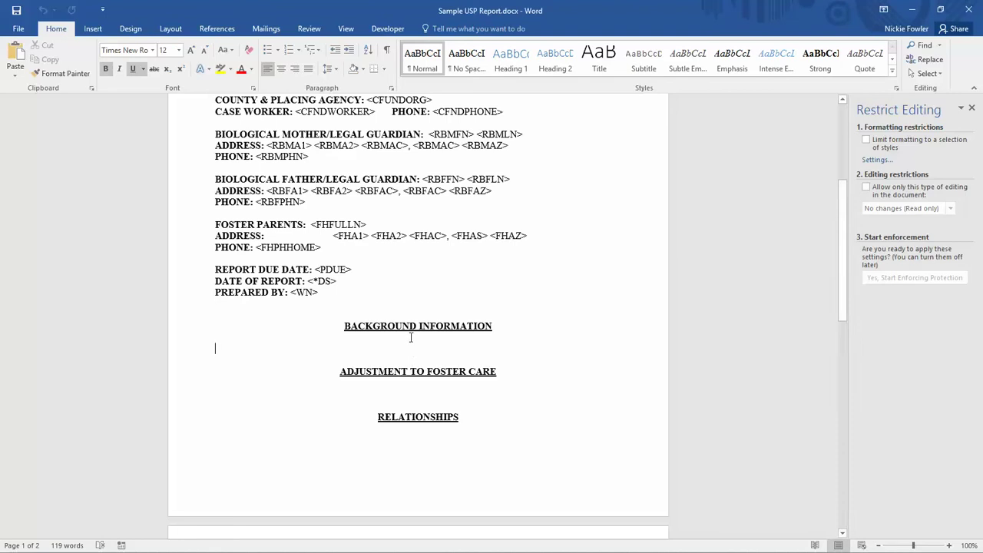
click(388, 29)
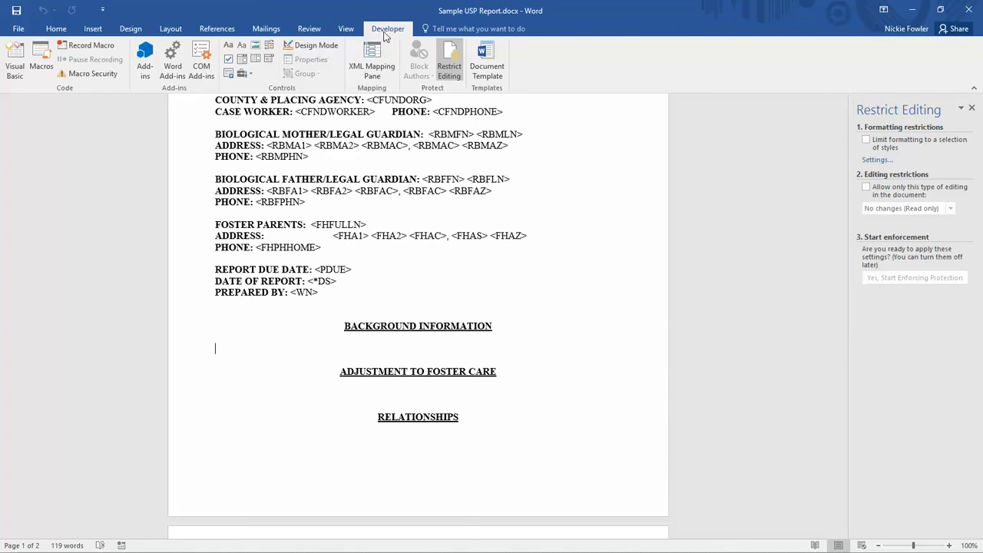
click(315, 46)
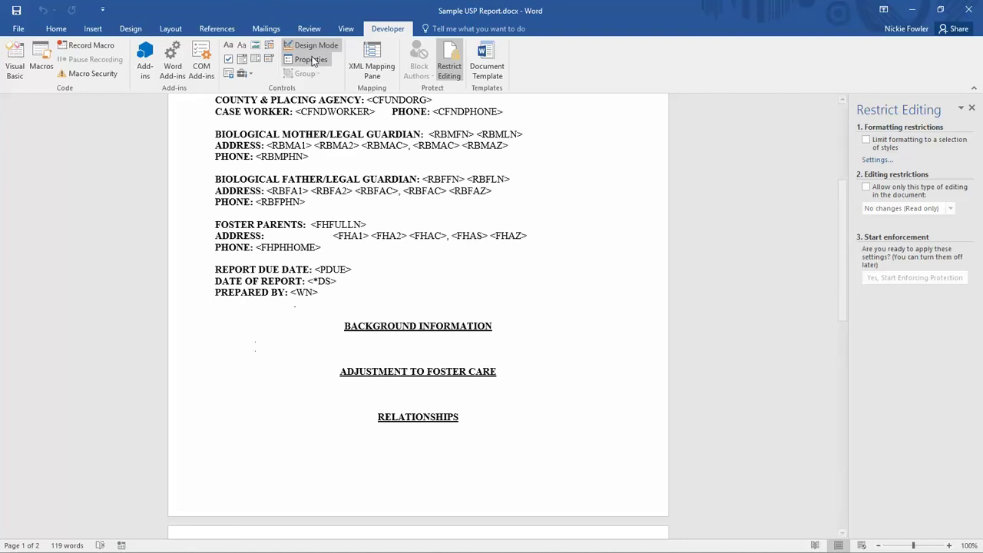
click(228, 46)
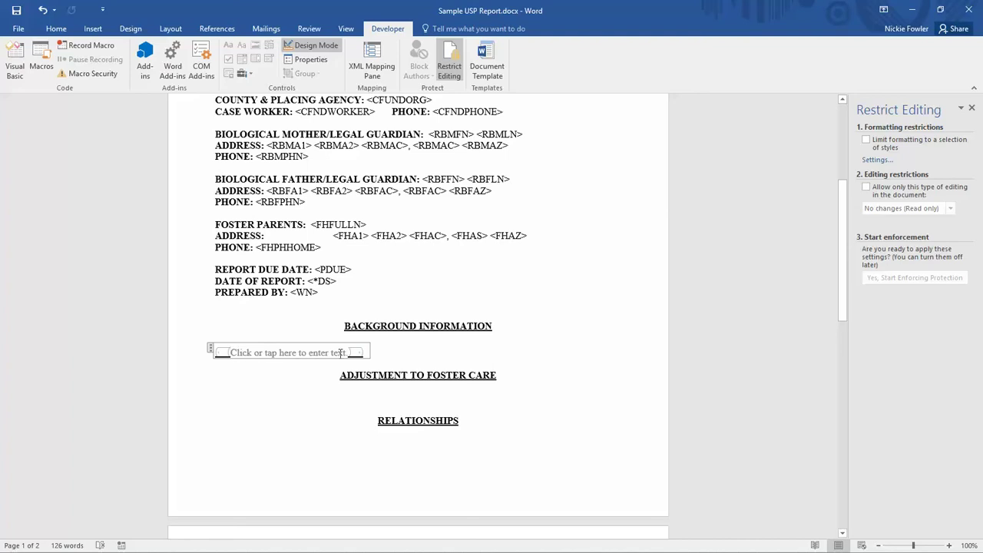
Step: Set the title of the content control below the BACKGROUND INFORMATION heading to Background Information, leaving its locking options off
click(317, 60)
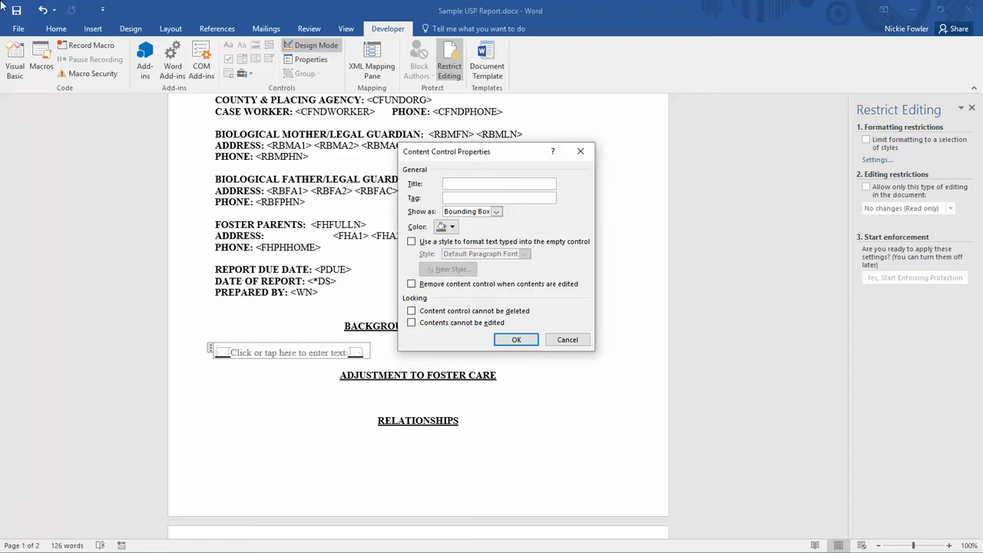
click(488, 183)
text(Backg)
text(round Invormation)
click(486, 197)
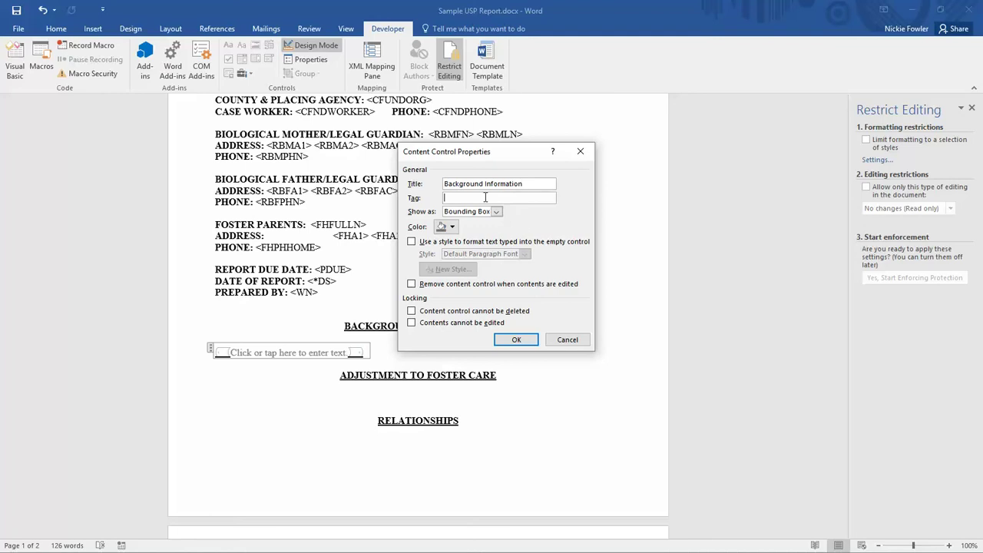
click(412, 311)
click(411, 311)
click(412, 312)
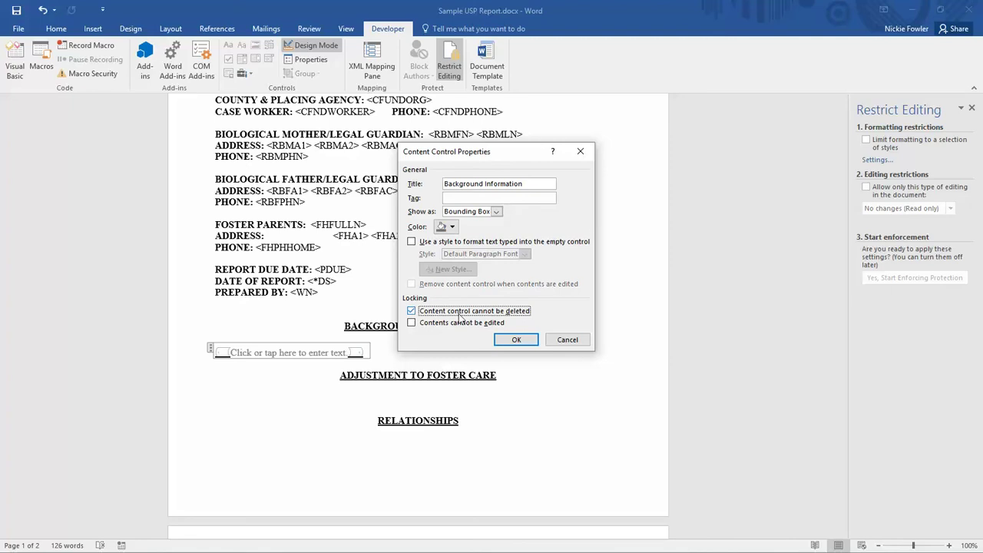
click(412, 311)
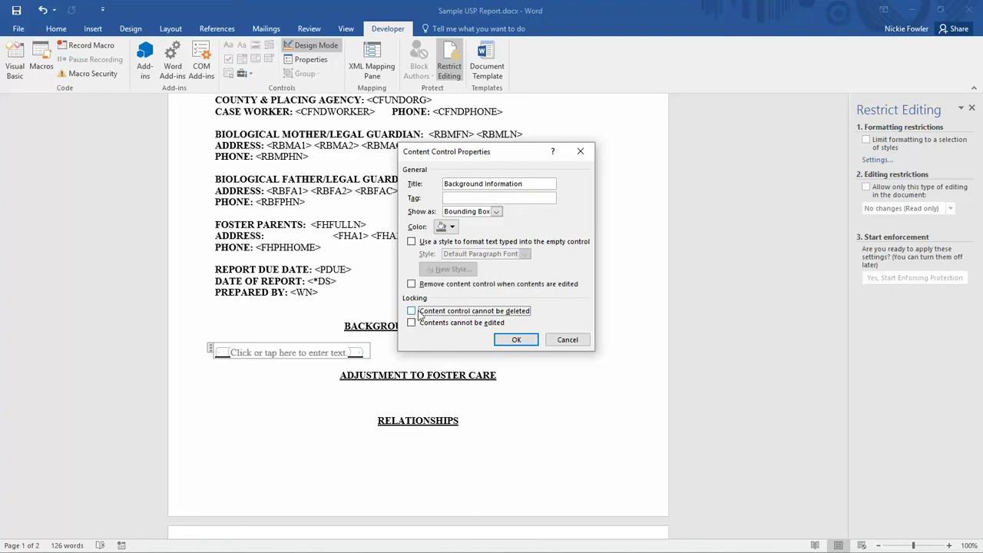
click(530, 339)
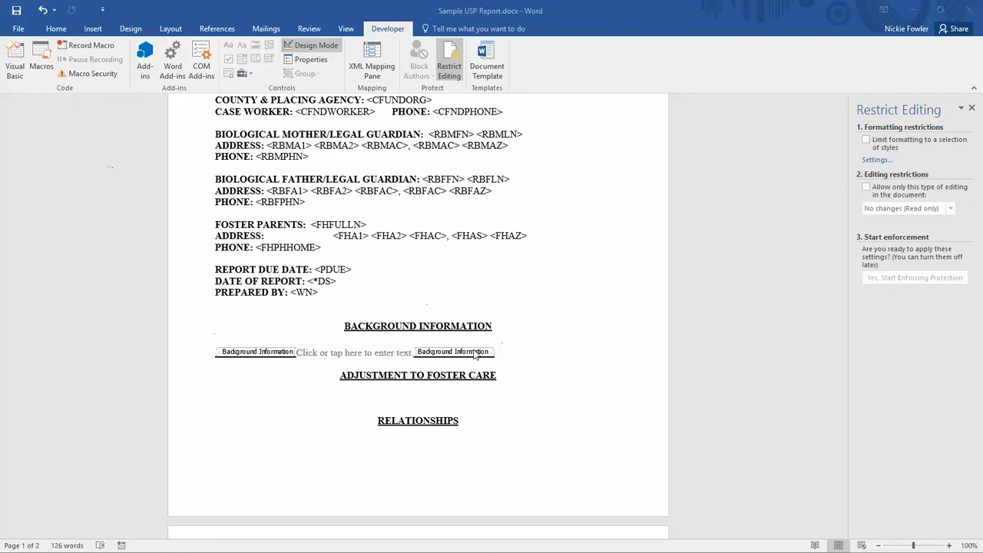
Step: Insert a plain text content control below the ADJUSTMENT TO FOSTER CARE heading and title it "How is client doing?"
click(404, 397)
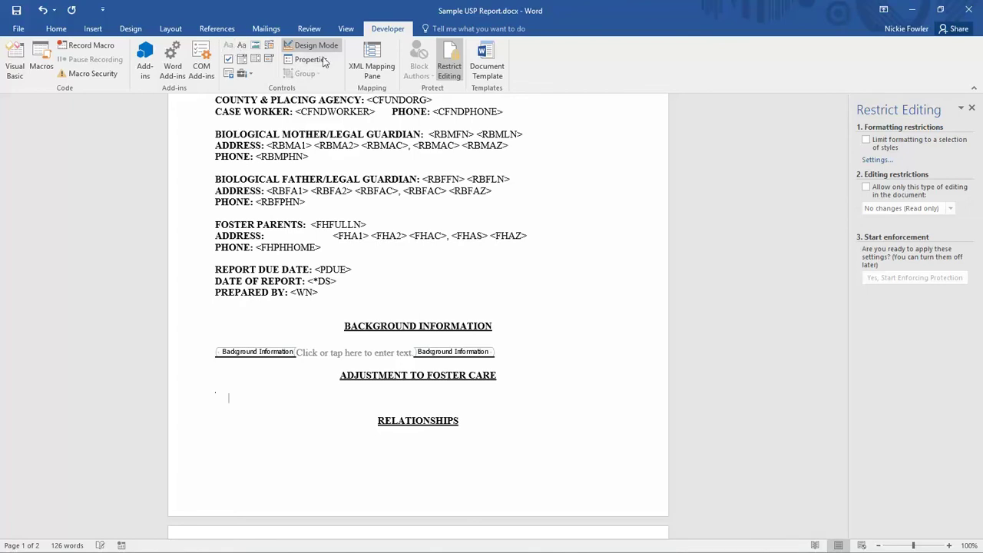
click(240, 47)
click(316, 60)
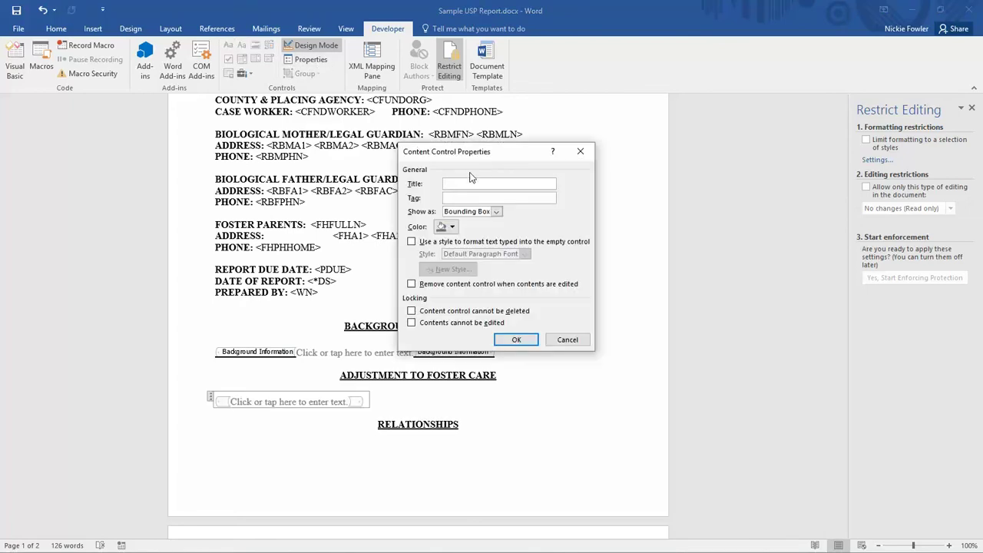
text(How)
text(is slien)
text(ient doing?)
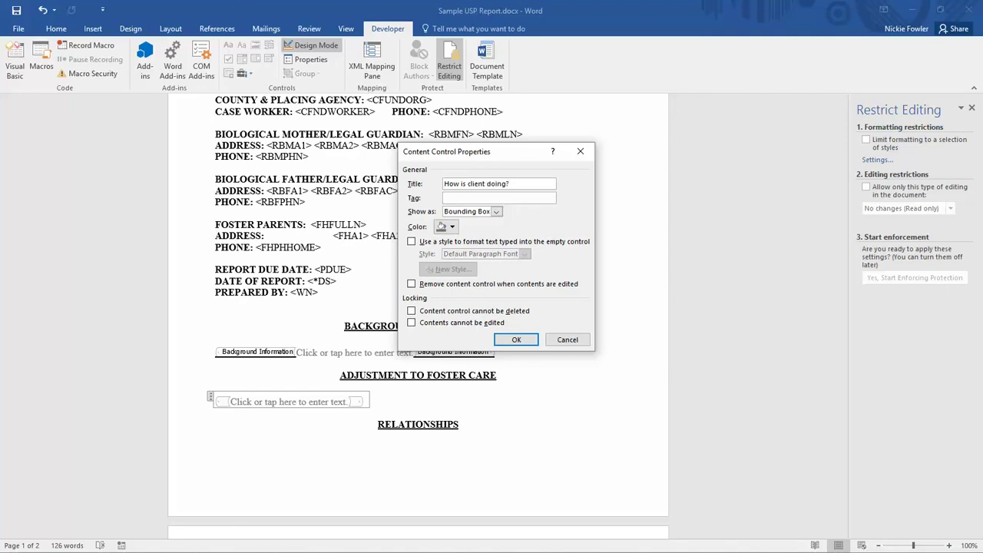
click(522, 340)
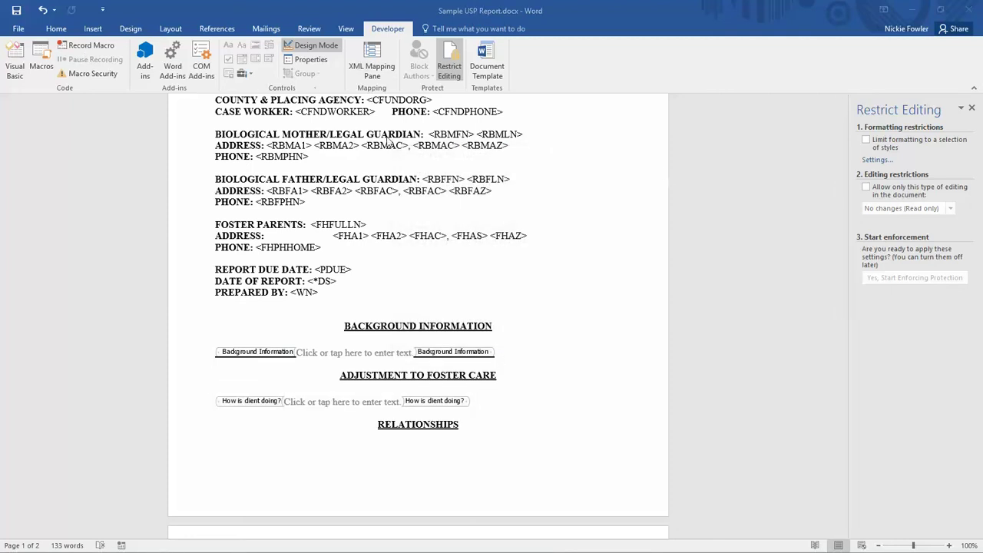
Step: Save the template and turn off Design Mode, keeping the editing restriction settings open
click(20, 13)
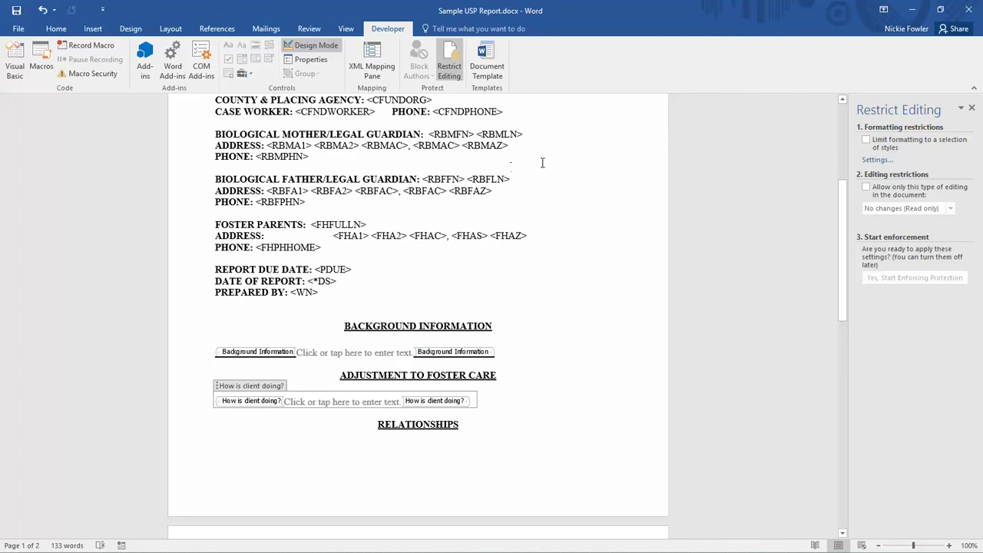
click(452, 63)
click(452, 63)
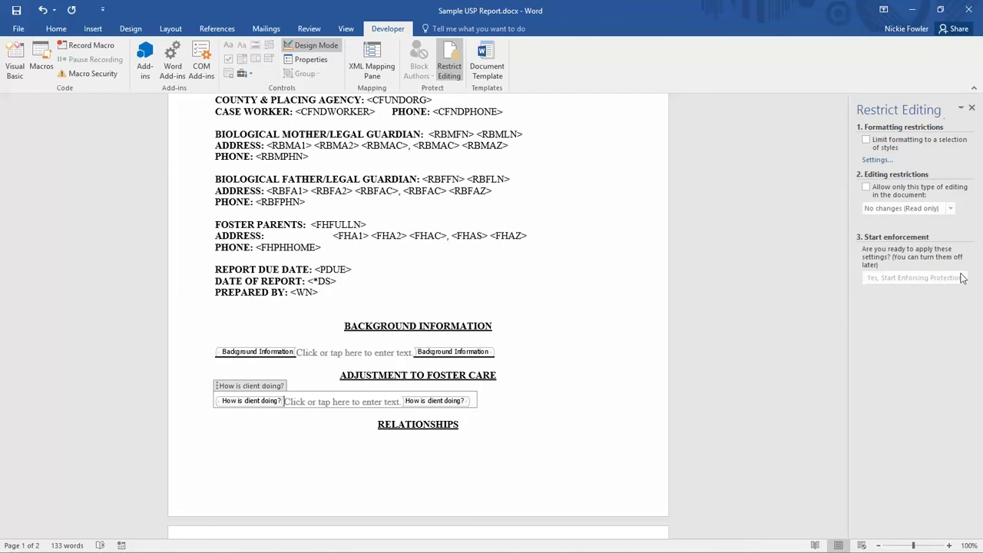
click(310, 48)
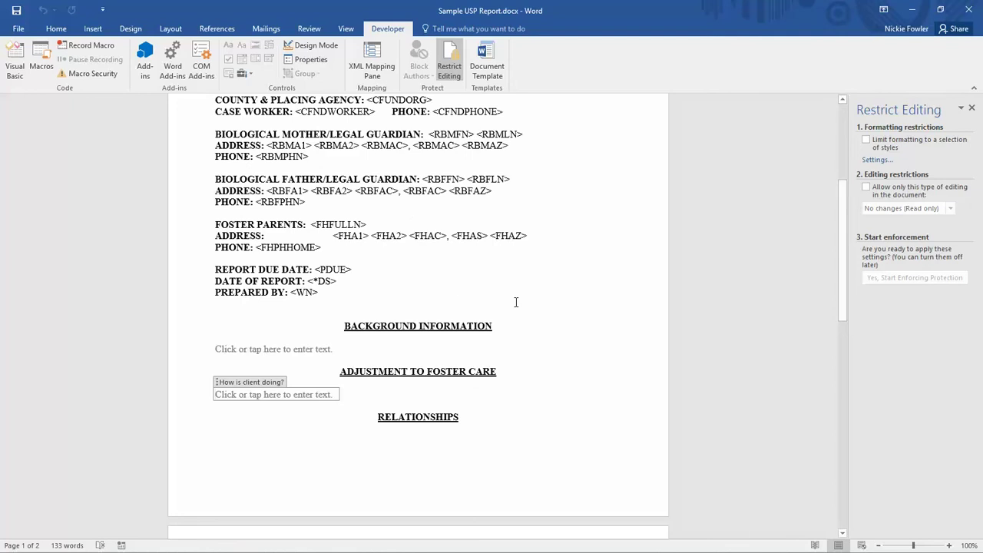
Step: Restrict editing of the document to Filling in forms and start enforcing protection without a password
click(867, 188)
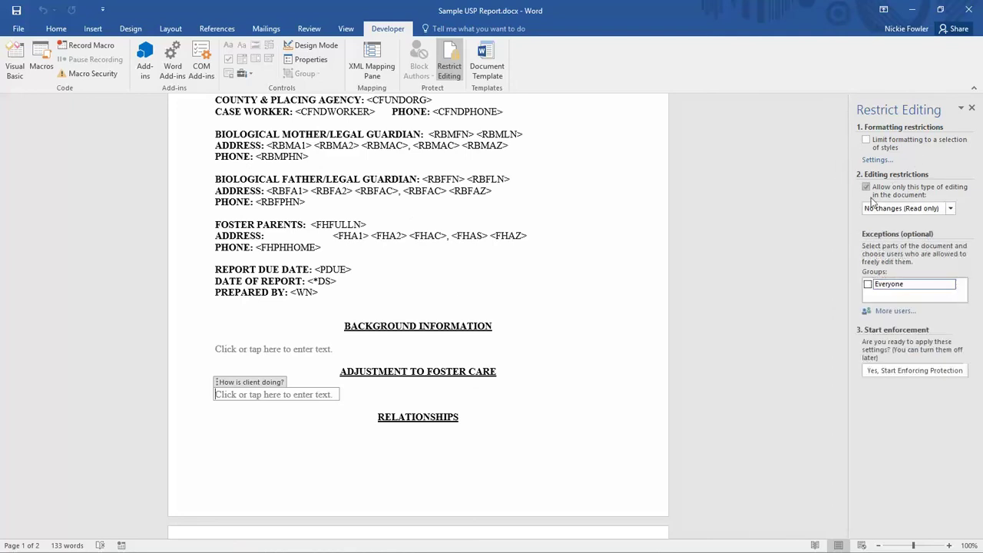
click(951, 209)
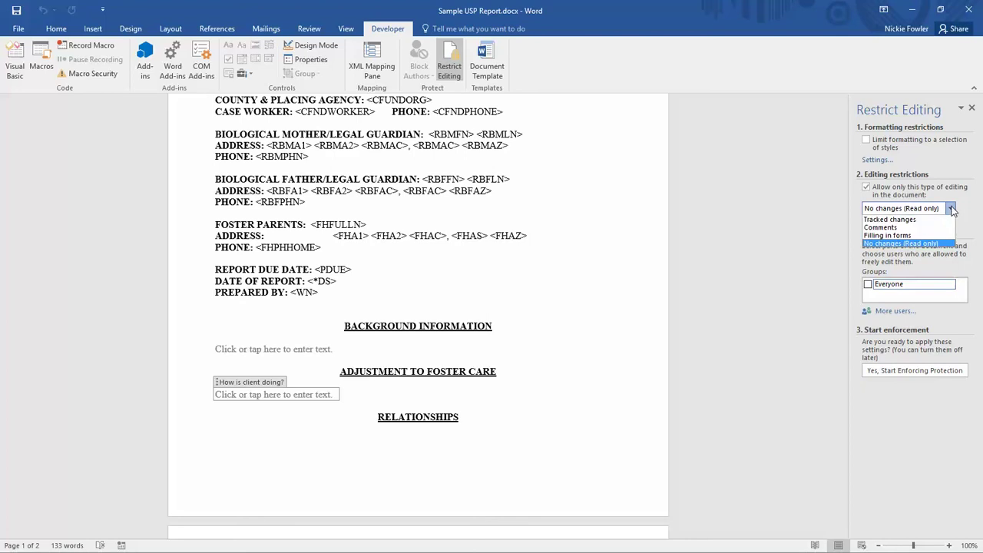
click(907, 236)
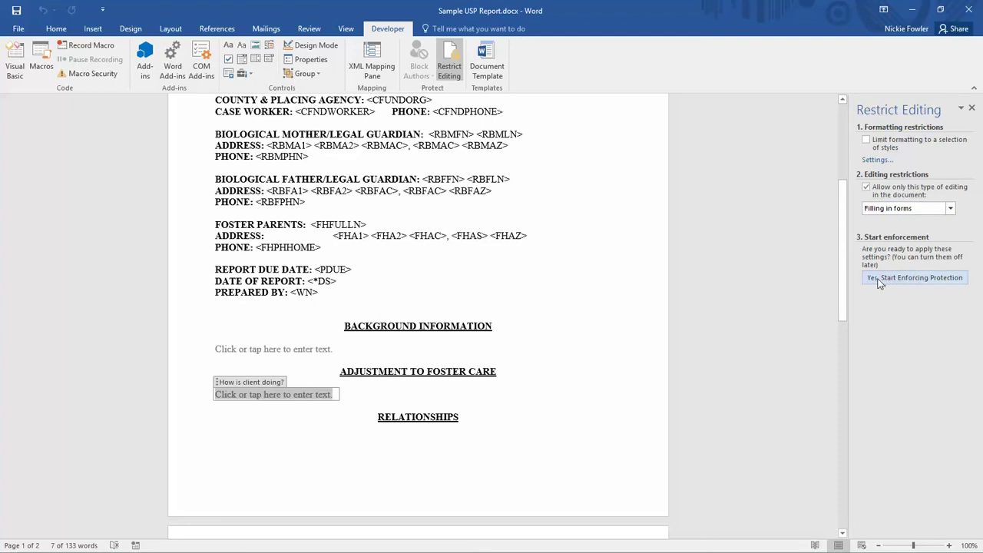
click(913, 279)
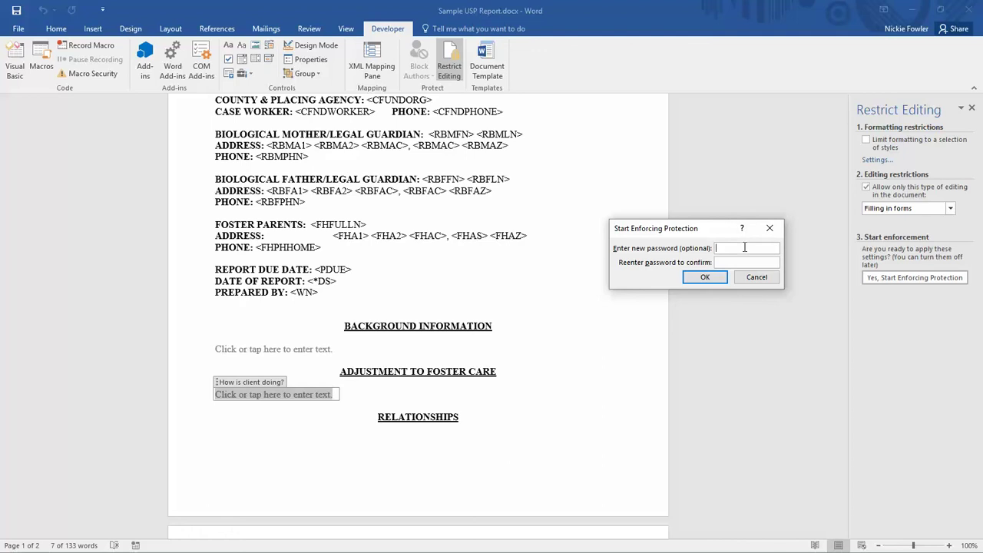
click(706, 277)
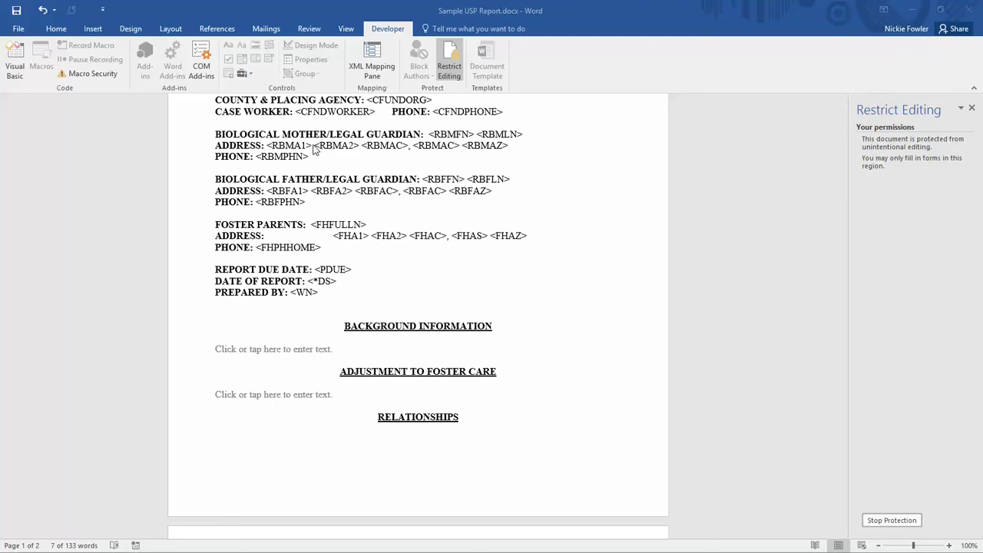
Step: Save and close Sample USP Report.docx, and save the Service Plan report type in extendedReach
click(15, 11)
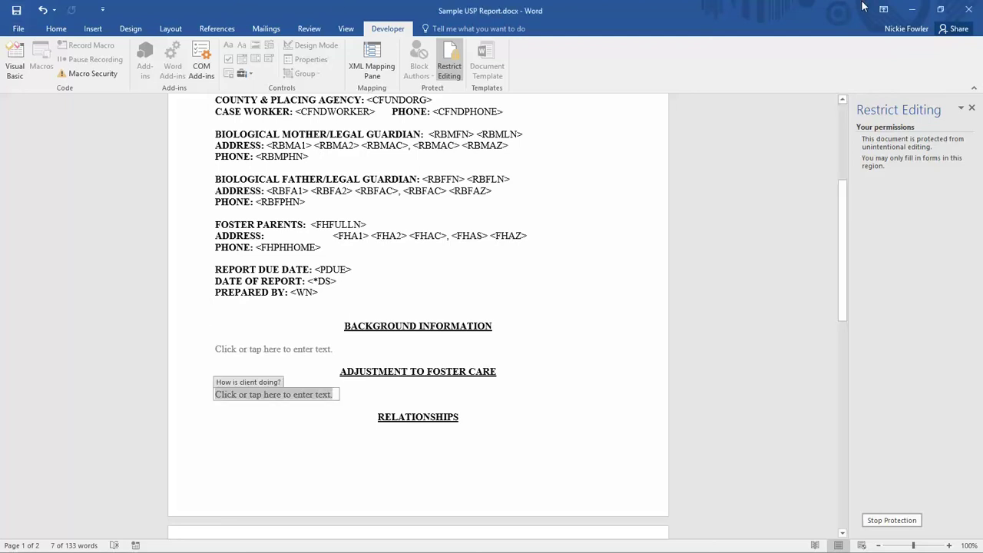
click(968, 9)
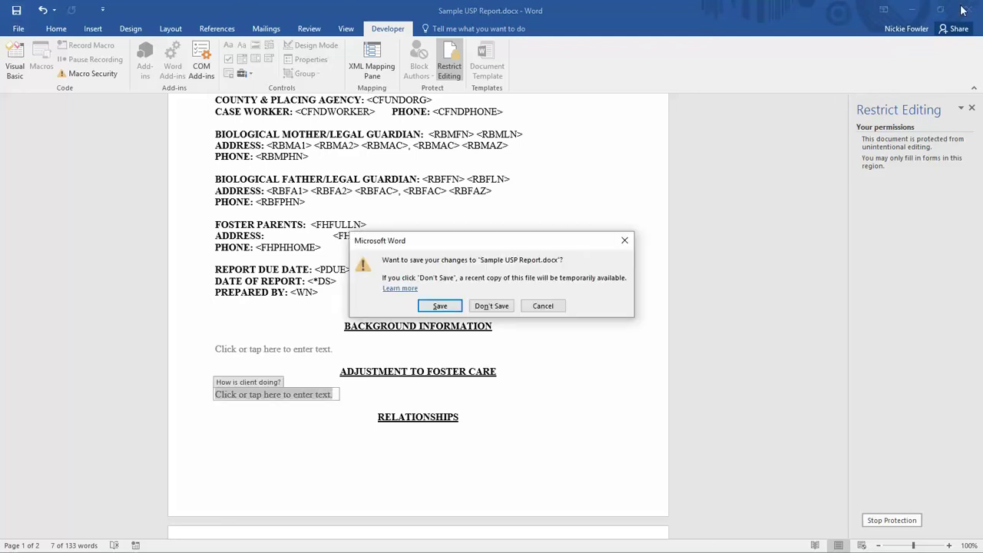
click(439, 306)
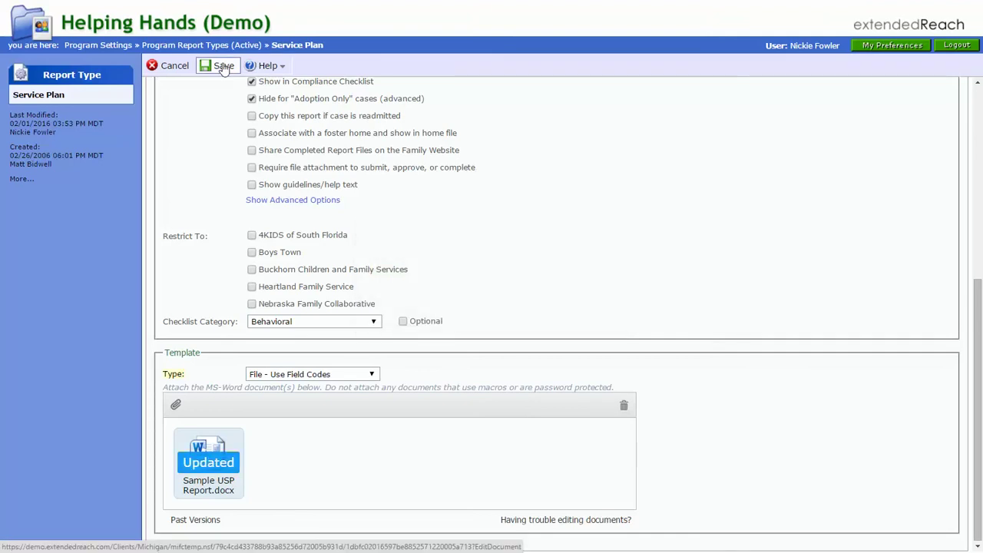
click(224, 68)
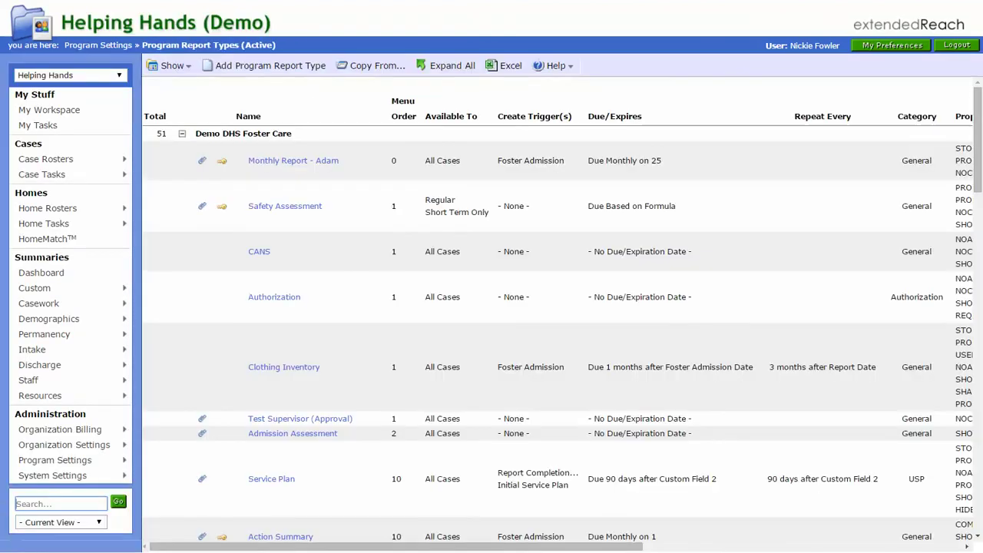
Step: Open the first client's case in the Foster Care Cases roster and add a Service Plan report to it
click(40, 27)
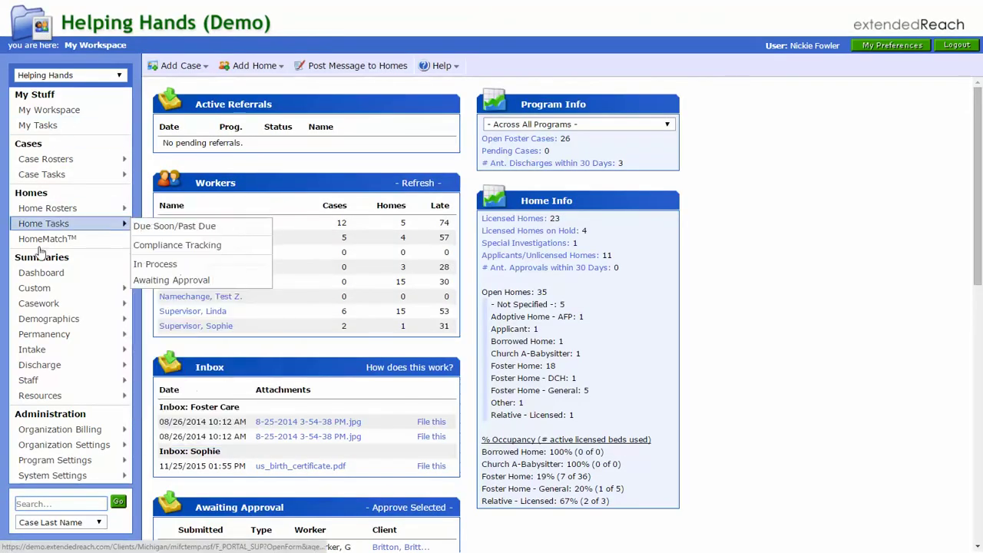
mouse_move(40, 174)
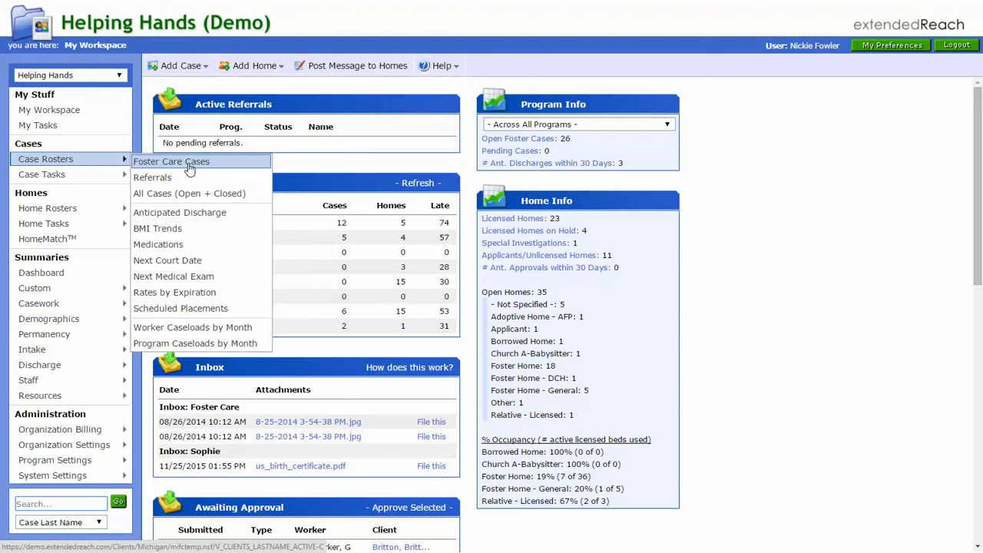
click(188, 164)
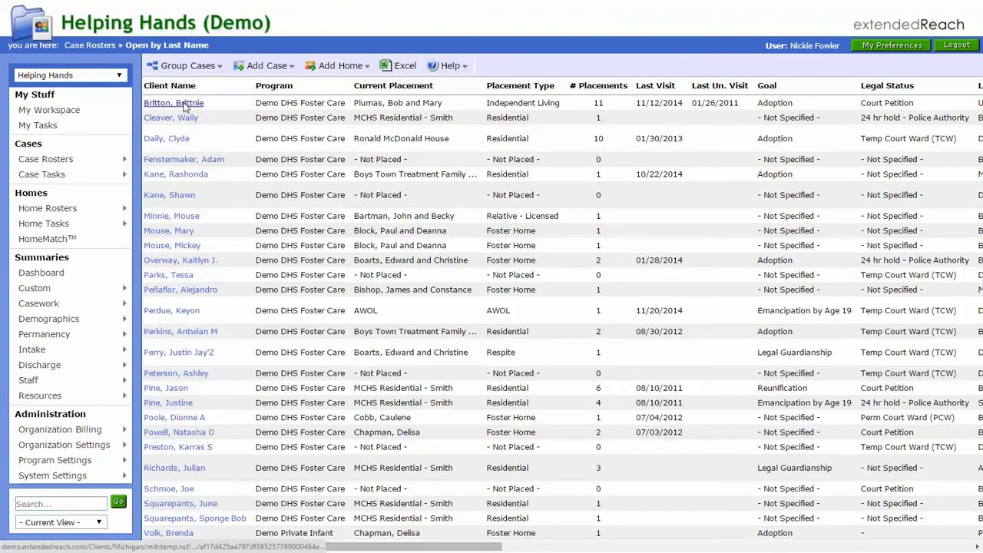
click(183, 106)
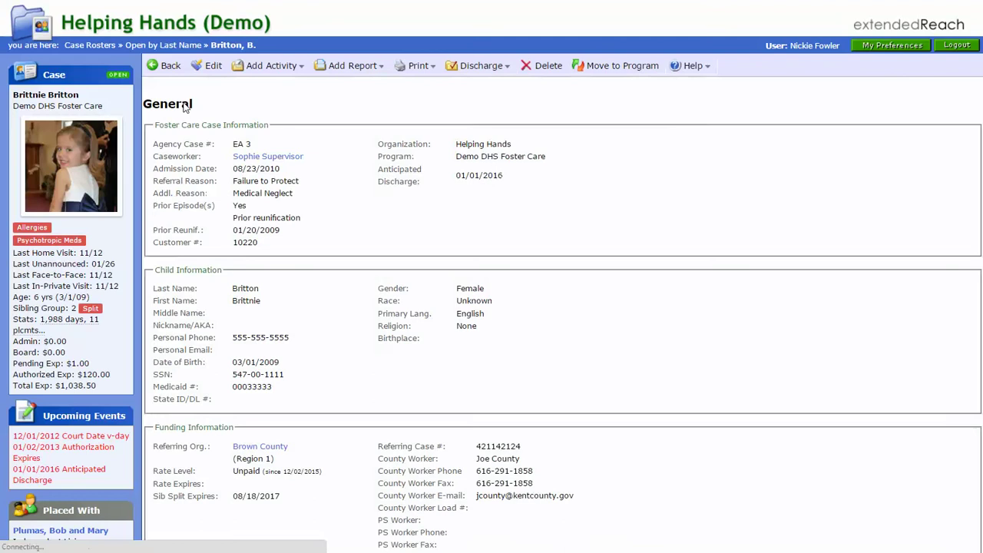
click(358, 68)
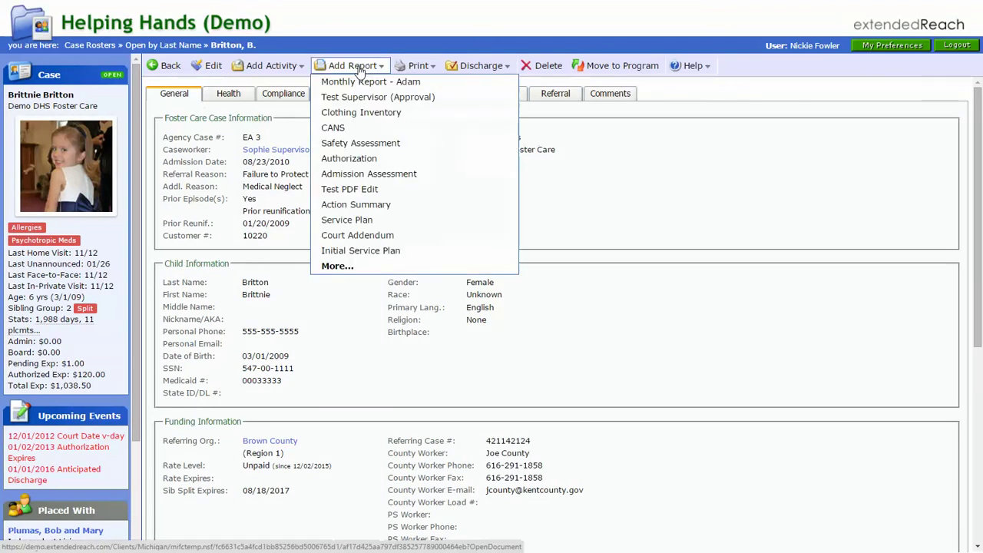
click(366, 226)
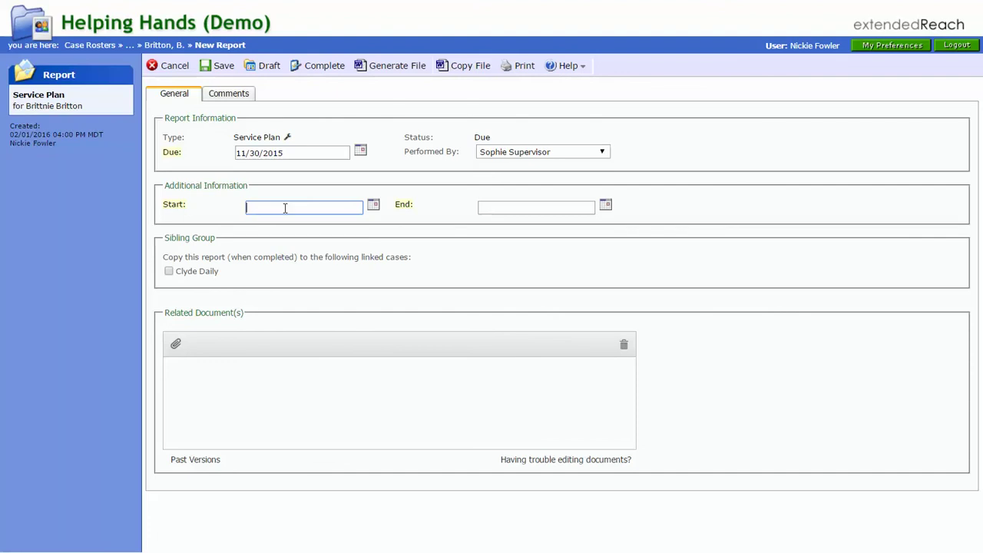
Step: Set the new report's start date to 9/1/2015 and its end date to 11/30/2015
text(9/1)
key(Tab)
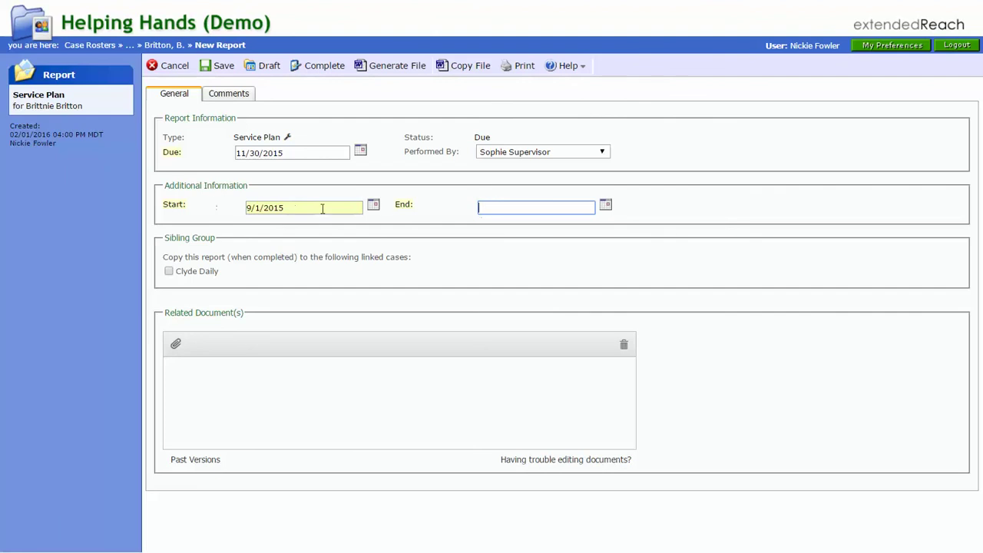
click(607, 208)
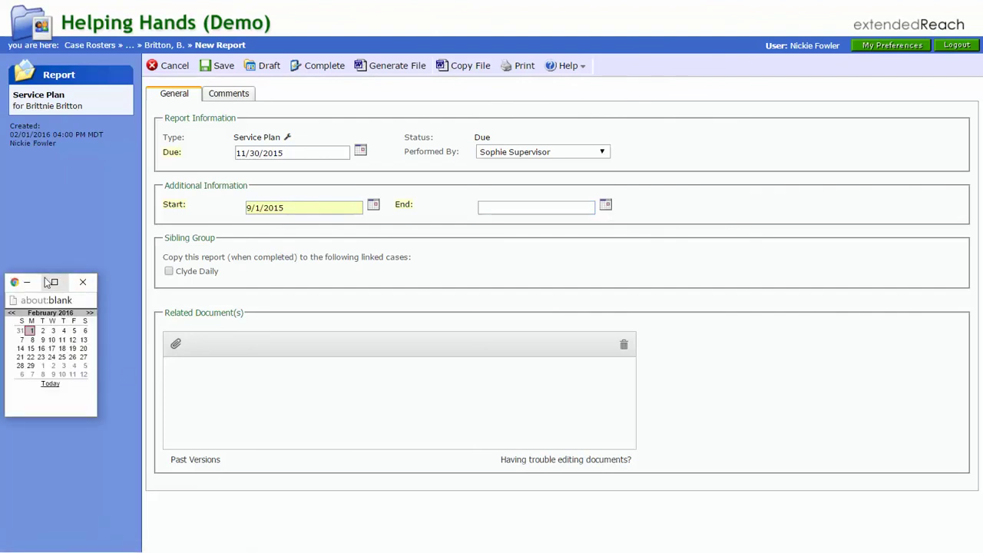
click(12, 314)
click(13, 314)
click(13, 314)
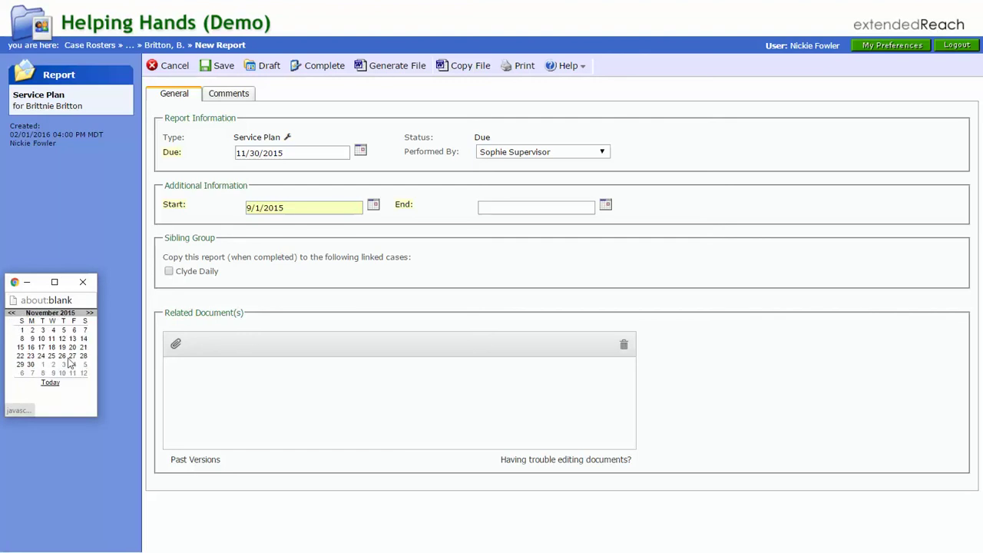
click(31, 365)
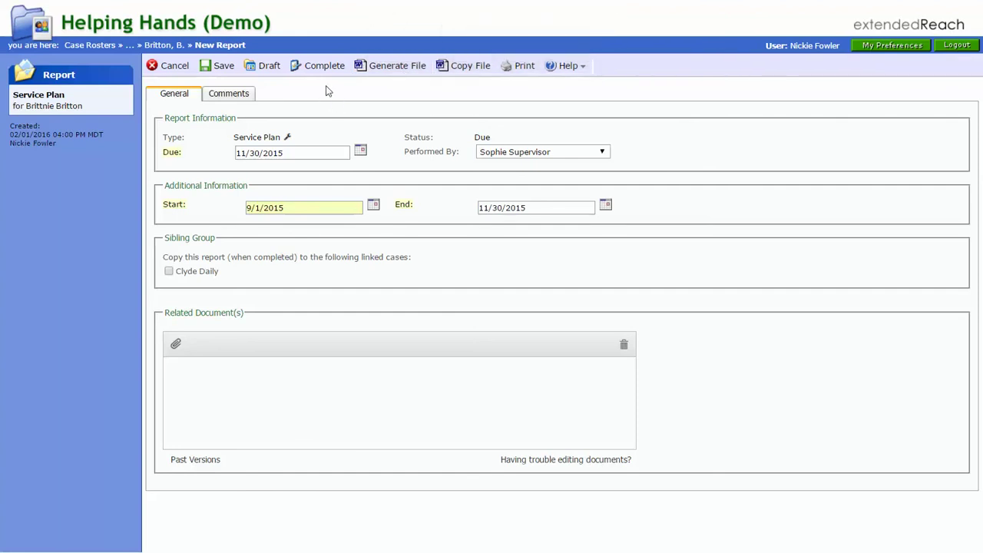
Step: Generate the Service Plan file, open it in Word and select the text placeholder below the BACKGROUND INFORMATION heading
click(384, 67)
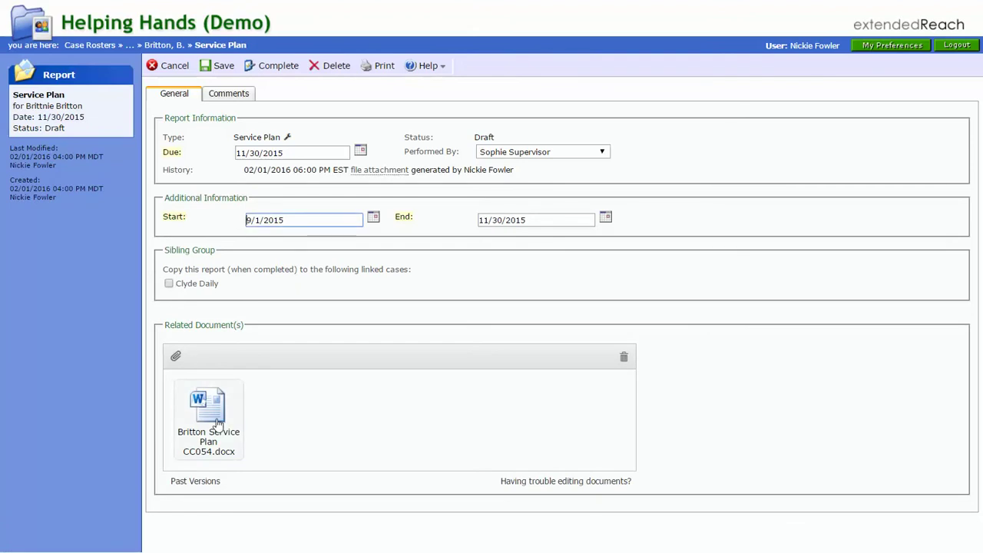
click(218, 421)
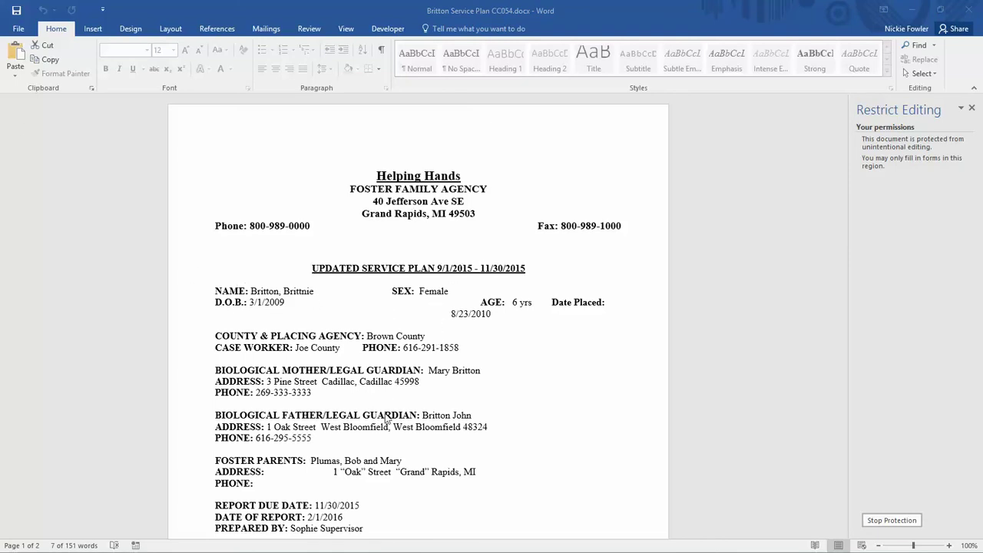
scroll(387, 419, down, 5)
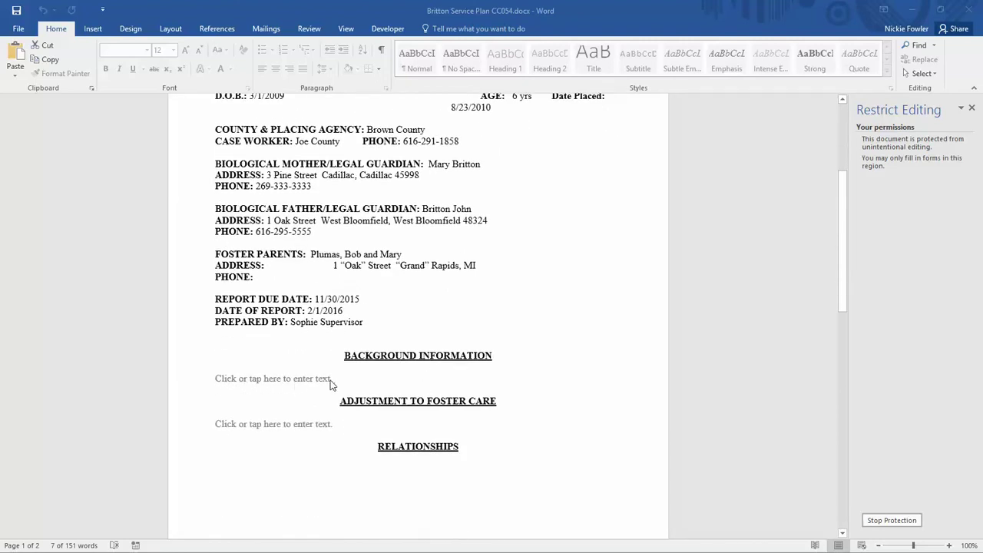
click(229, 378)
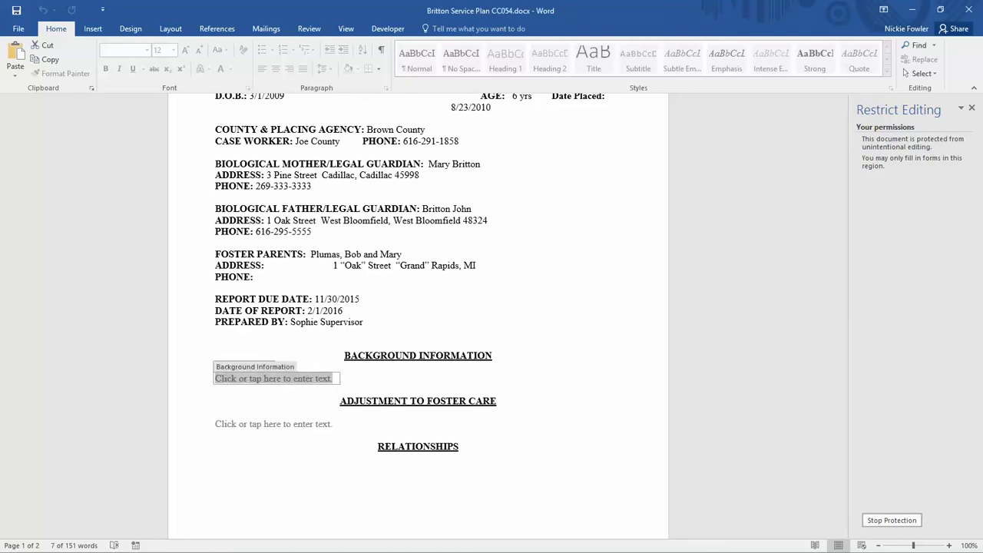
Step: Fill the Background Information field with a sentence saying the client has a history of bipolar disorder and a diagnosis of ASD
click(240, 378)
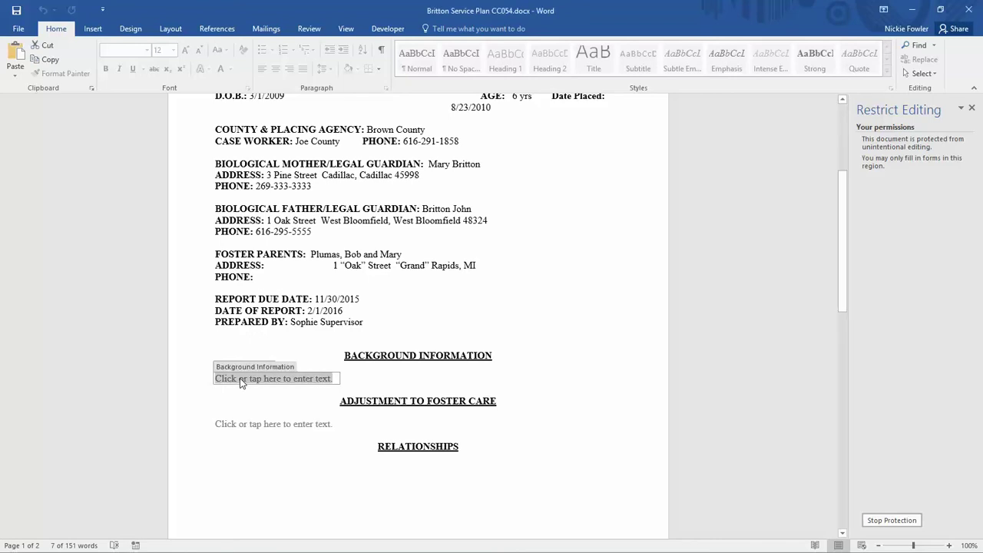
text(Br)
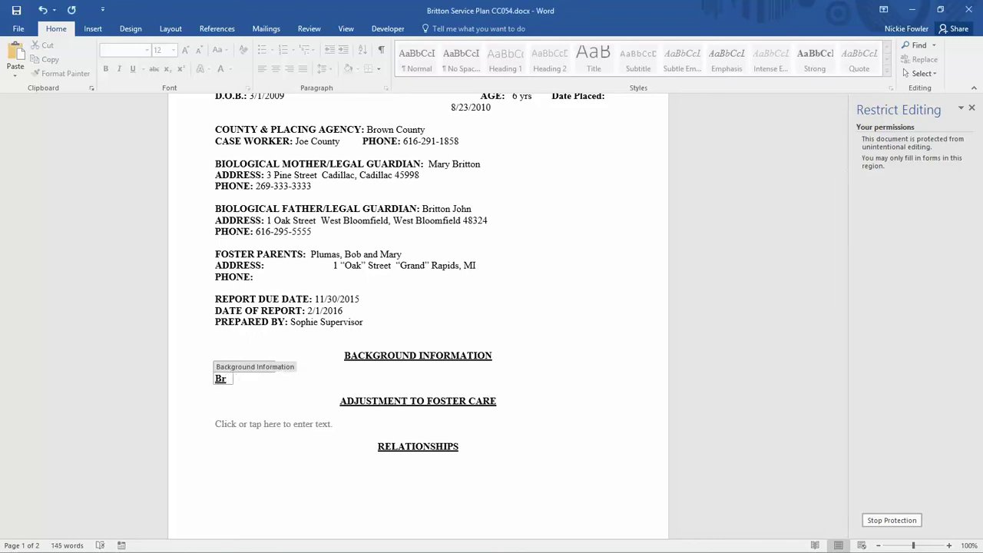
key(BackSpace)
text(rit)
text(tan)
key(BackSpace)
key(BackSpace)
text(nie has a histo)
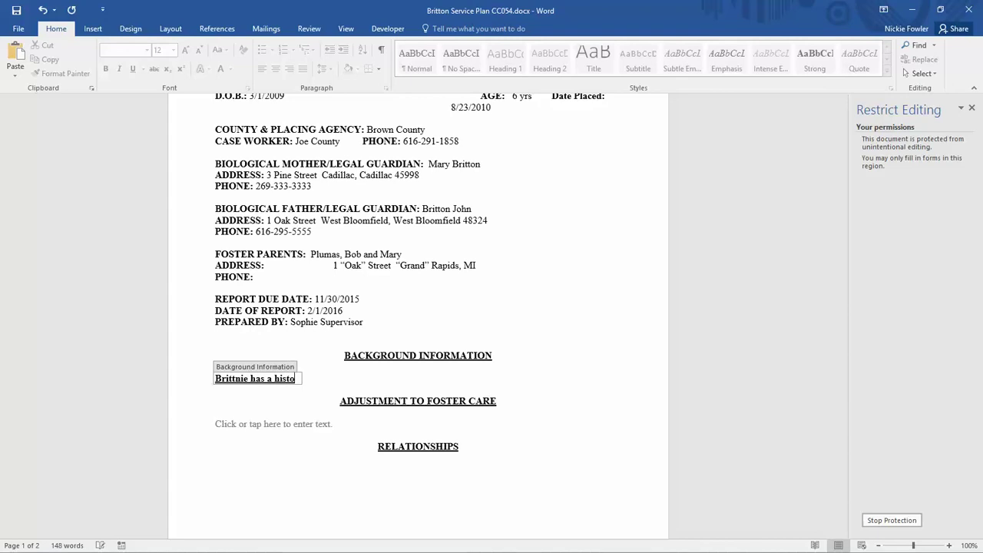
text(ry ov)
text( bipolar disor)
text(de)
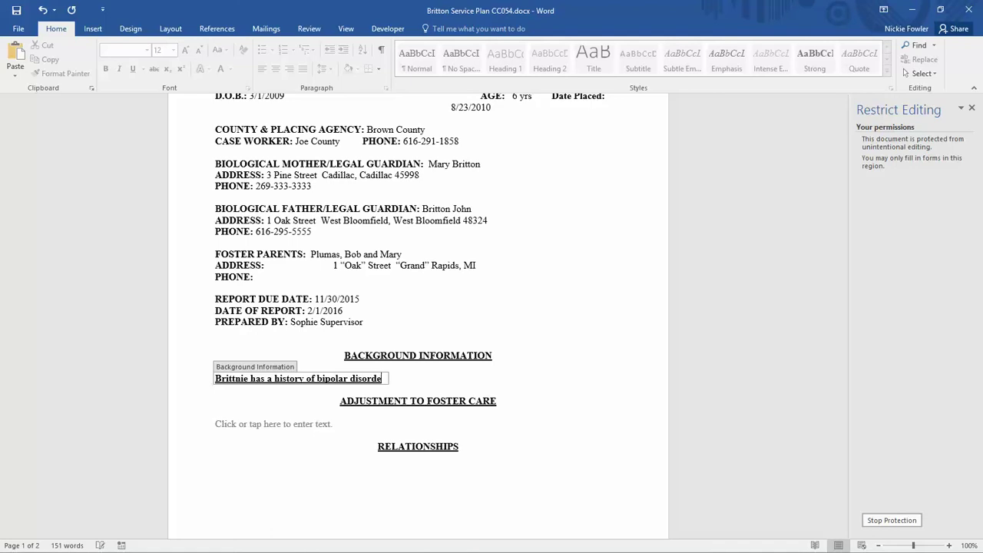
text(r and)
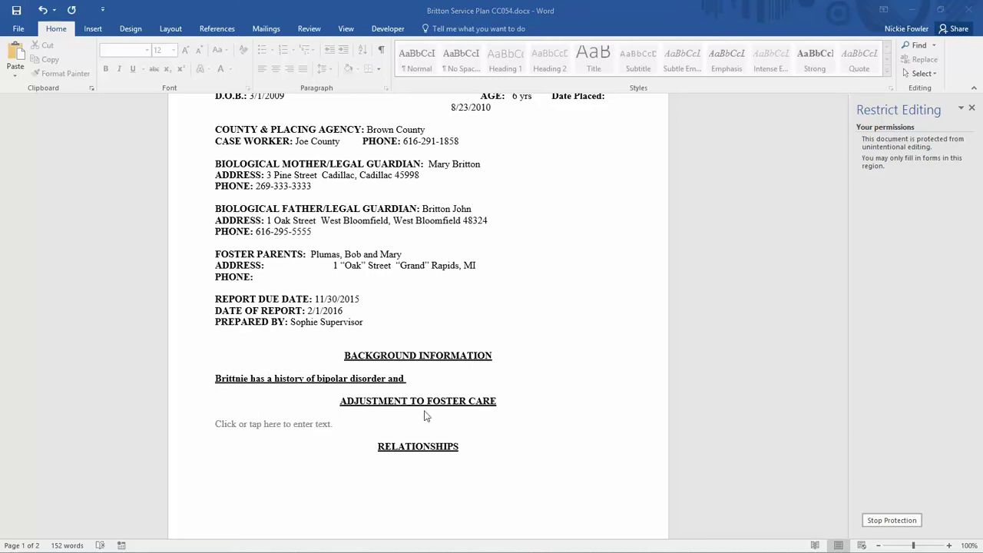
click(408, 384)
text(a dia)
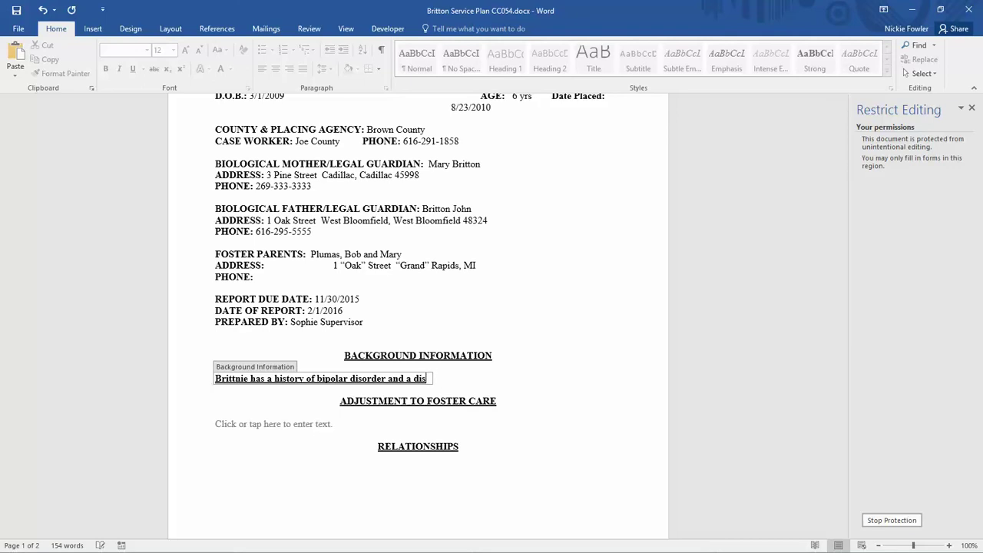
text(gnosis of ASD)
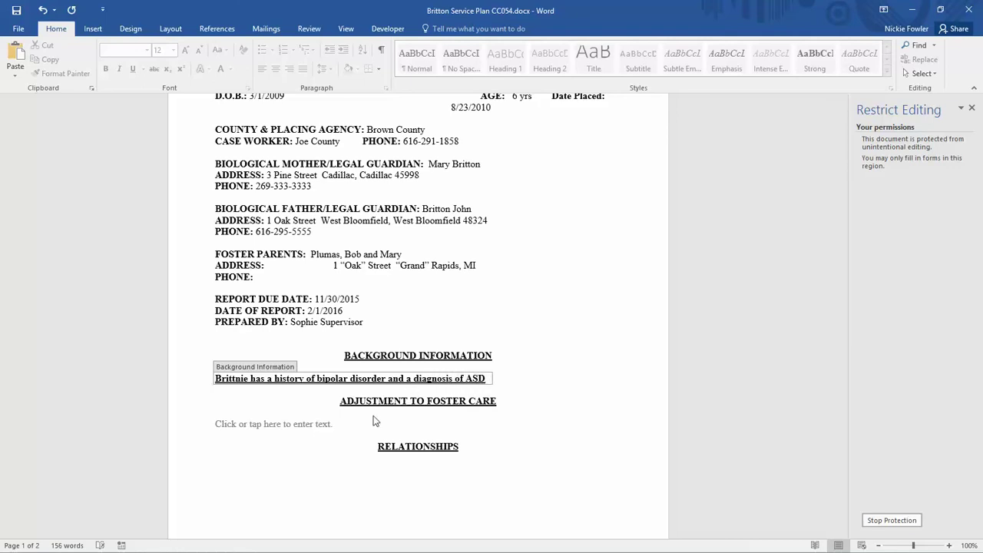
Step: Fill the field below the ADJUSTMENT TO FOSTER CARE heading with "Transistioning well with support."
click(303, 428)
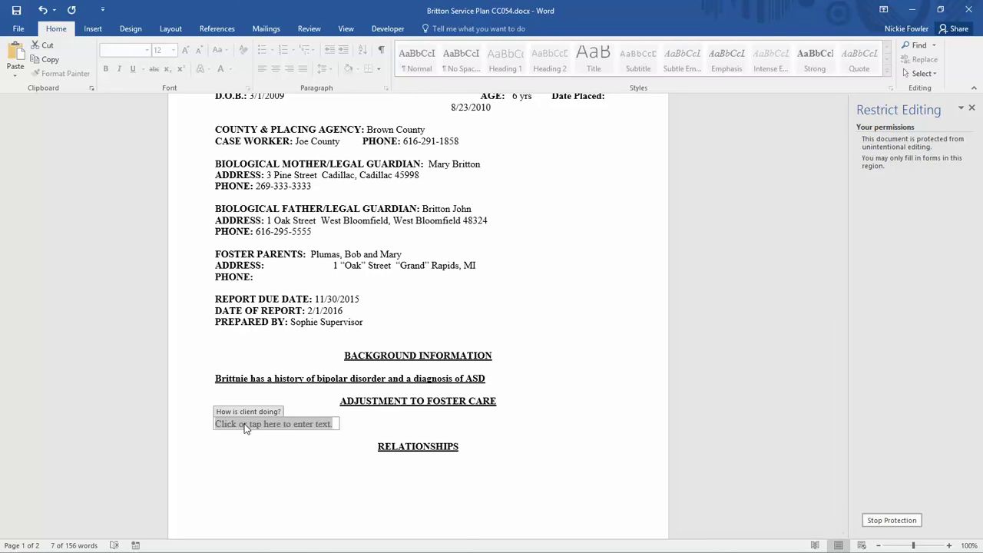
text(Transistio)
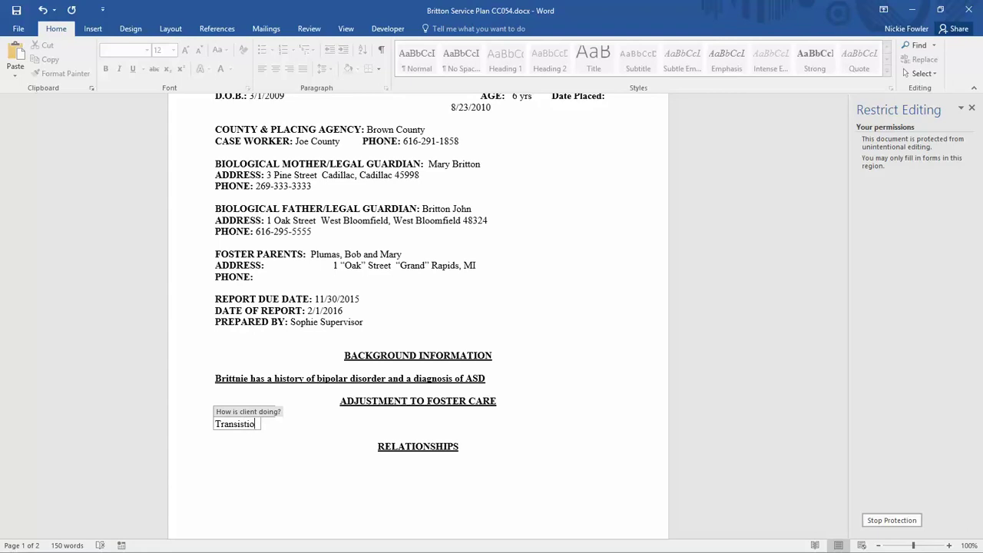
key(BackSpace)
key(BackSpace)
key(BackSpace)
text(ing)
key(BackSpace)
key(BackSpace)
key(BackSpace)
key(BackSpace)
text(oning well with support.)
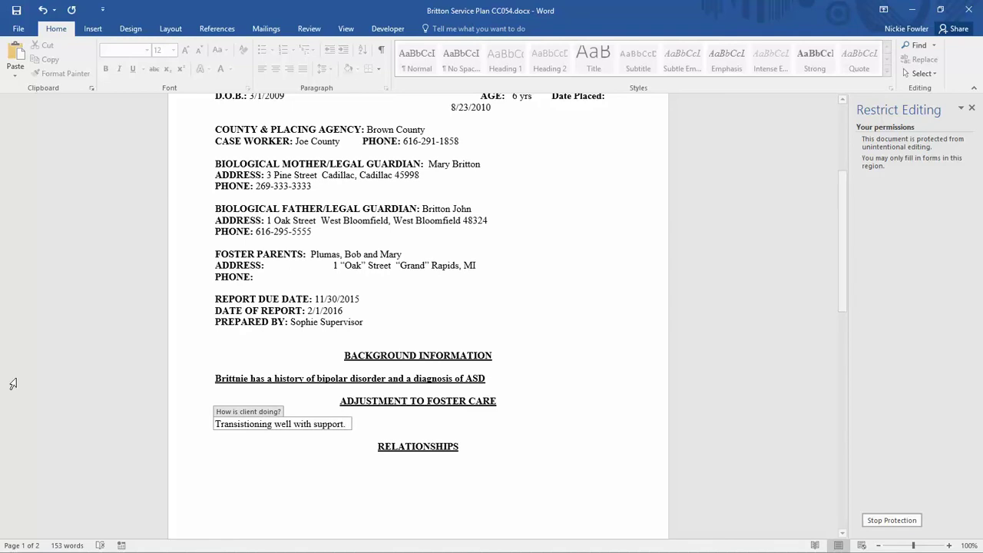
Step: Save and close the Service Plan document, and complete the Service Plan report in extendedReach
scroll(193, 336, up, 5)
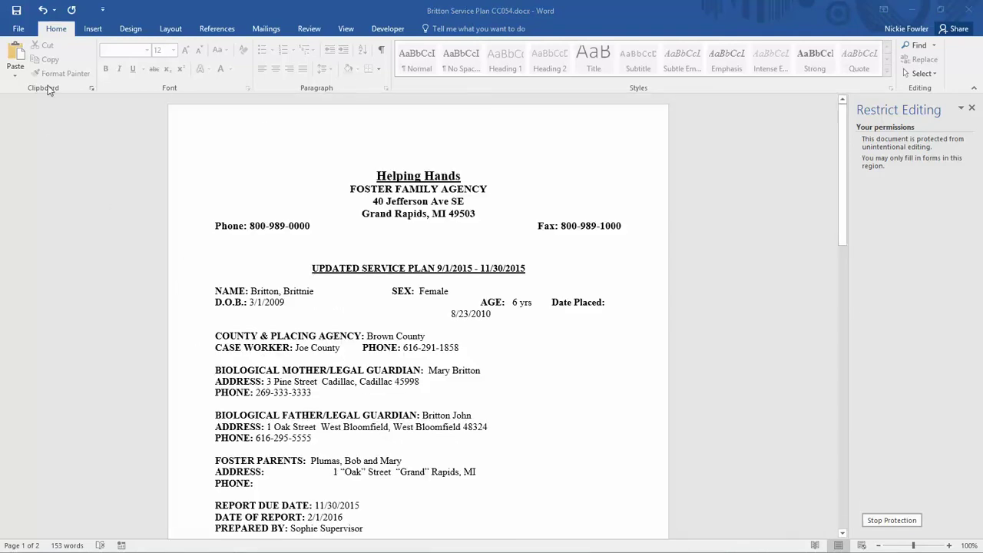
click(16, 11)
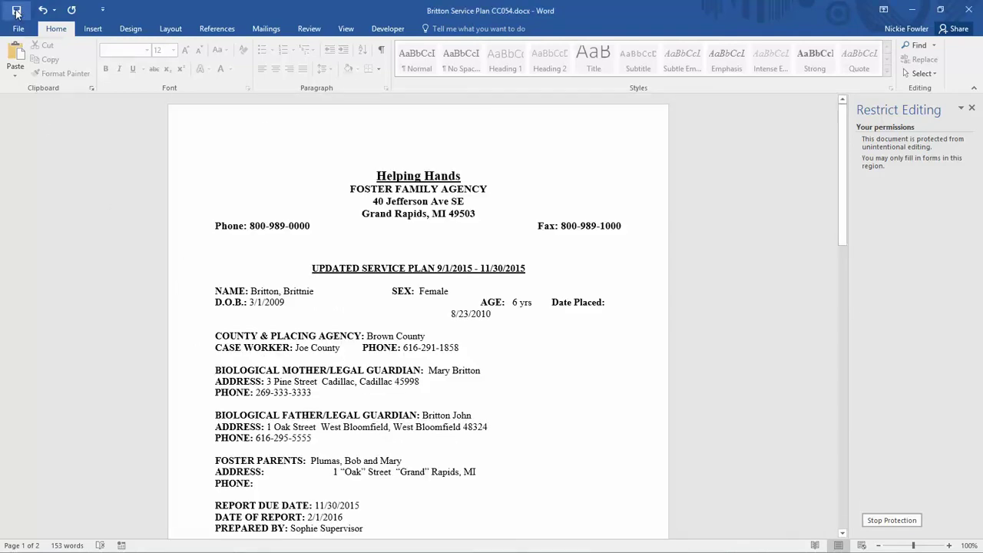
click(969, 9)
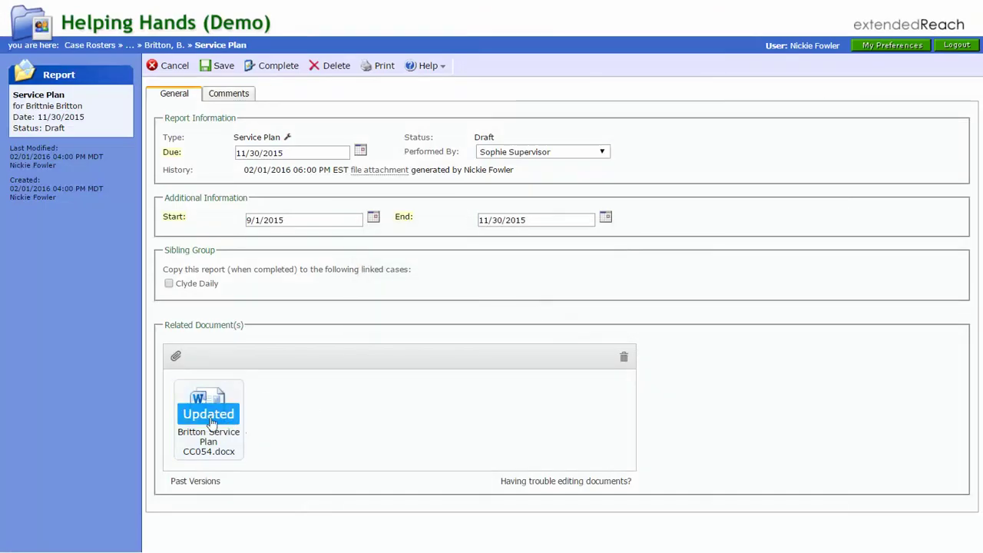
click(278, 67)
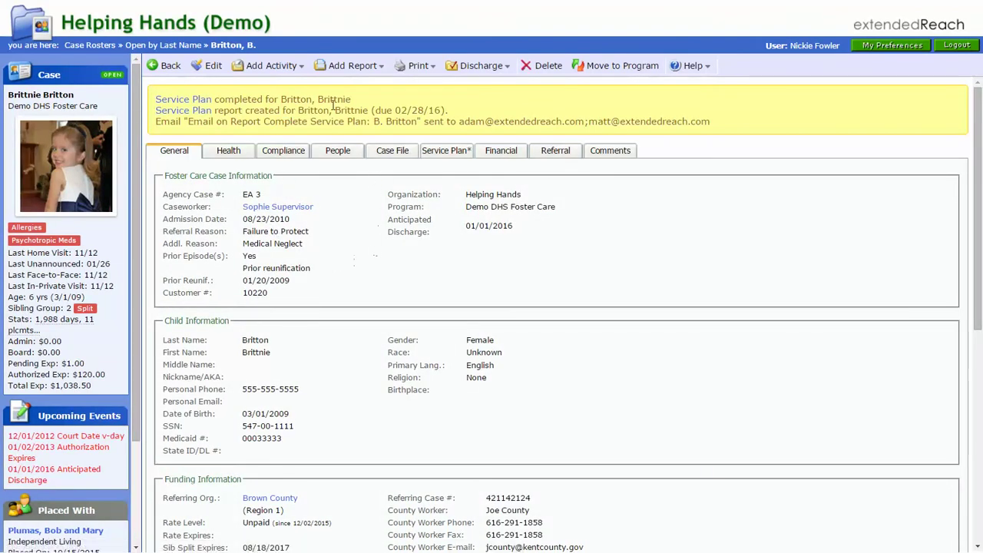
Step: Open the follow-up Service Plan report due 02/28/16 and try to generate its file
click(196, 112)
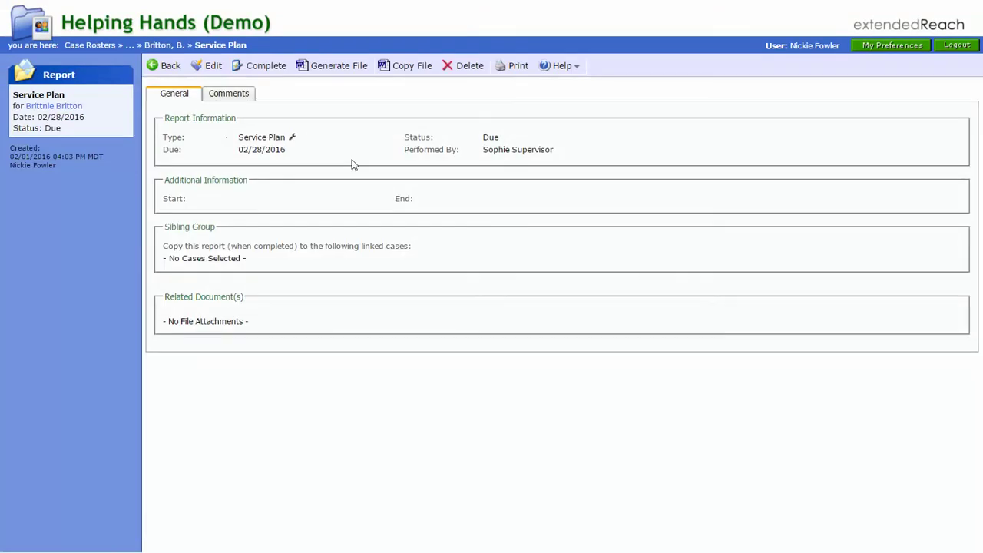
click(338, 69)
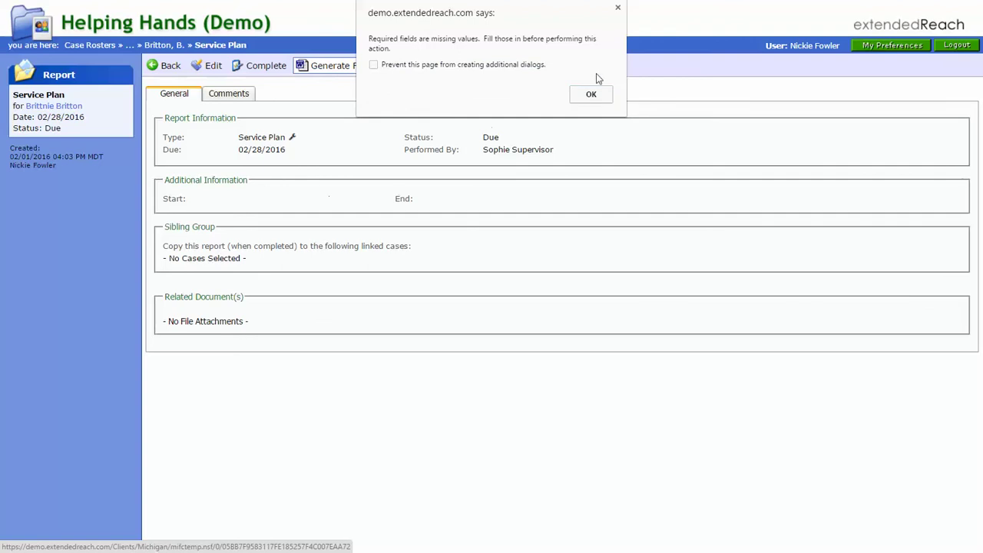
click(588, 94)
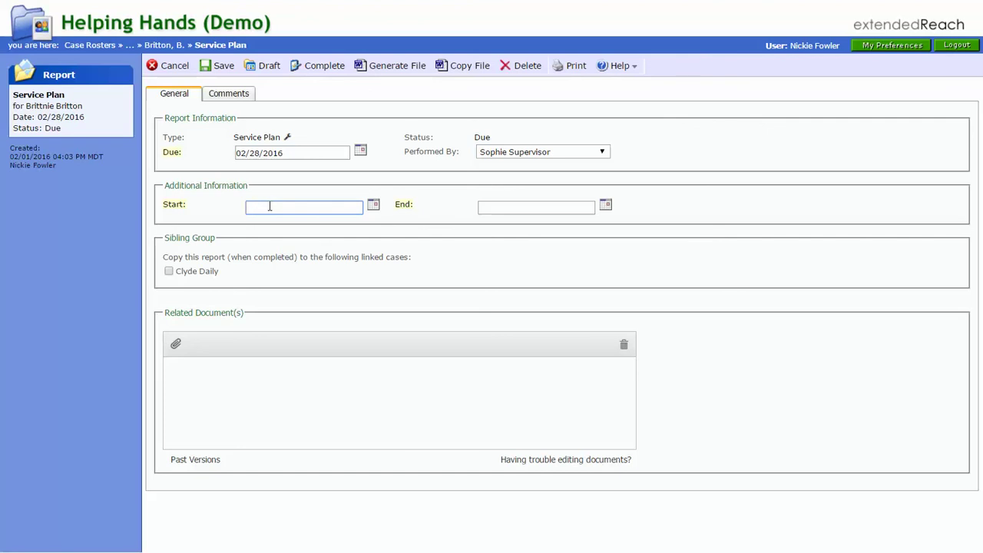
Step: Set the follow-up report's start date to 12/1/2015 and its end date to 2/1/2016
text(12)
key(Down)
key(Tab)
text(2/1/2016)
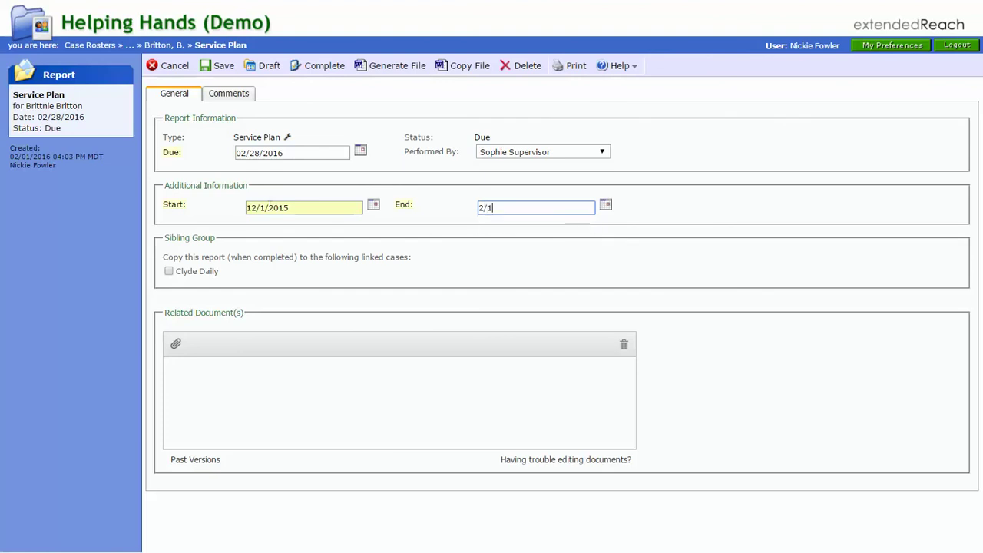
key(Tab)
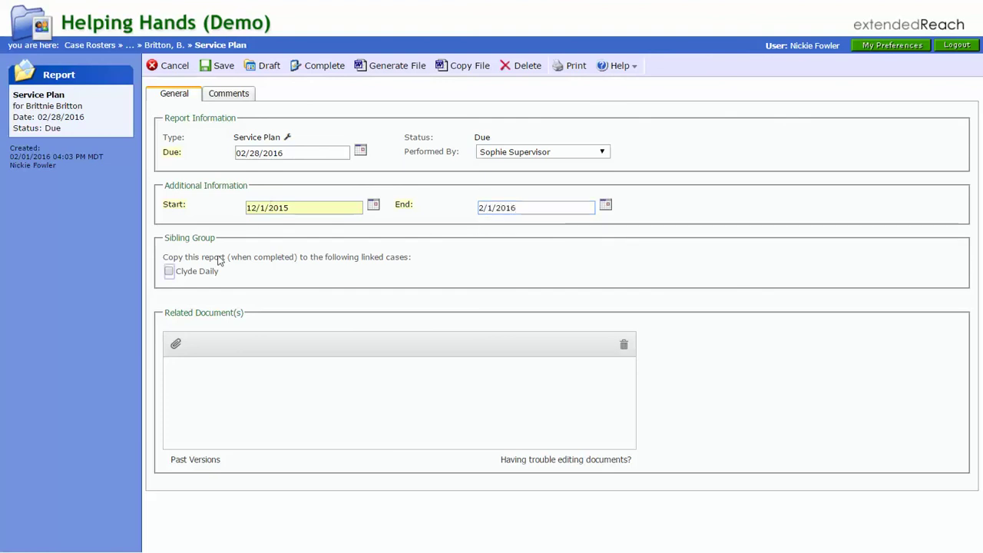
Step: Generate the follow-up report's Service Plan file and open it in Word
click(395, 66)
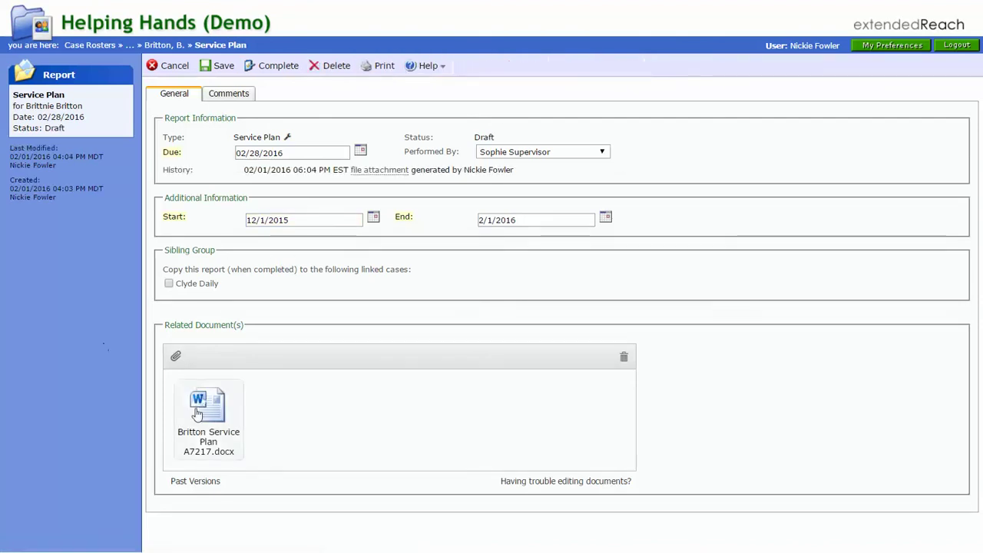
click(227, 415)
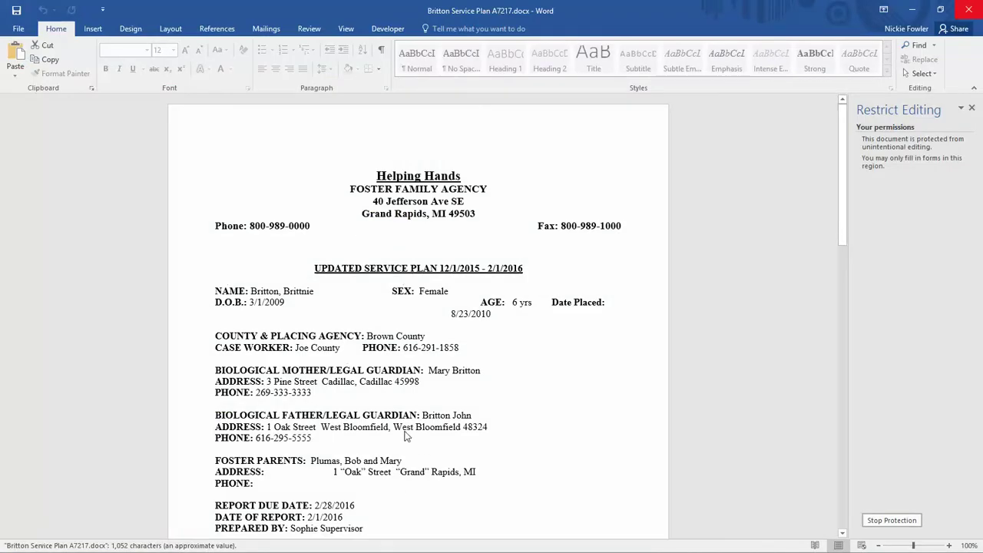
scroll(400, 430, down, 6)
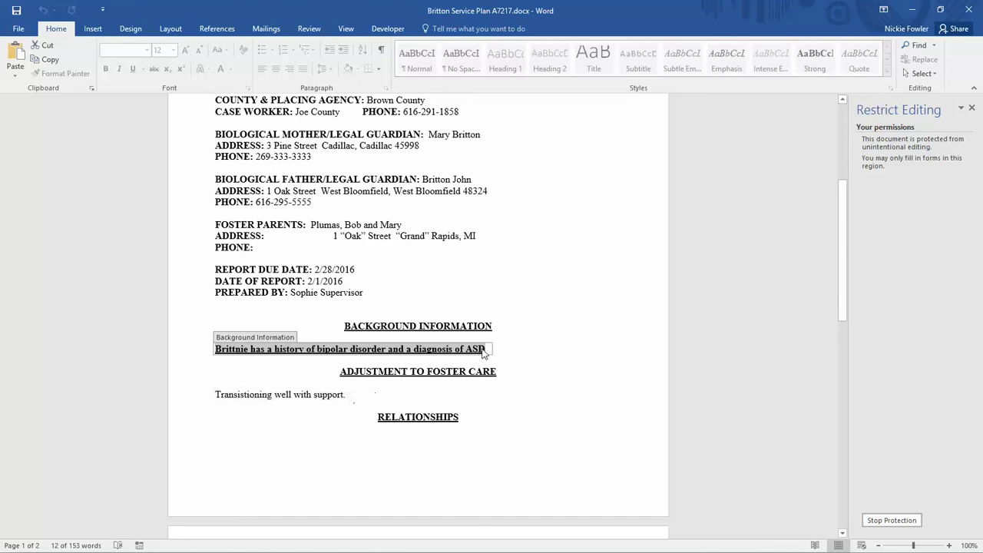
Step: Delete the carried-over text in the field below the ADJUSTMENT TO FOSTER CARE heading
key(Tab)
drag(486, 350, 204, 353)
key(Delete)
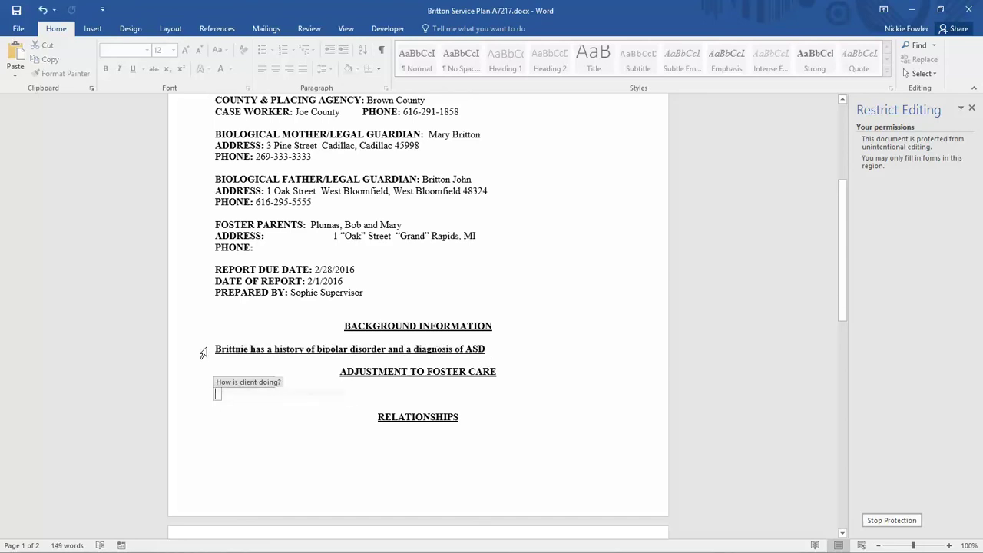